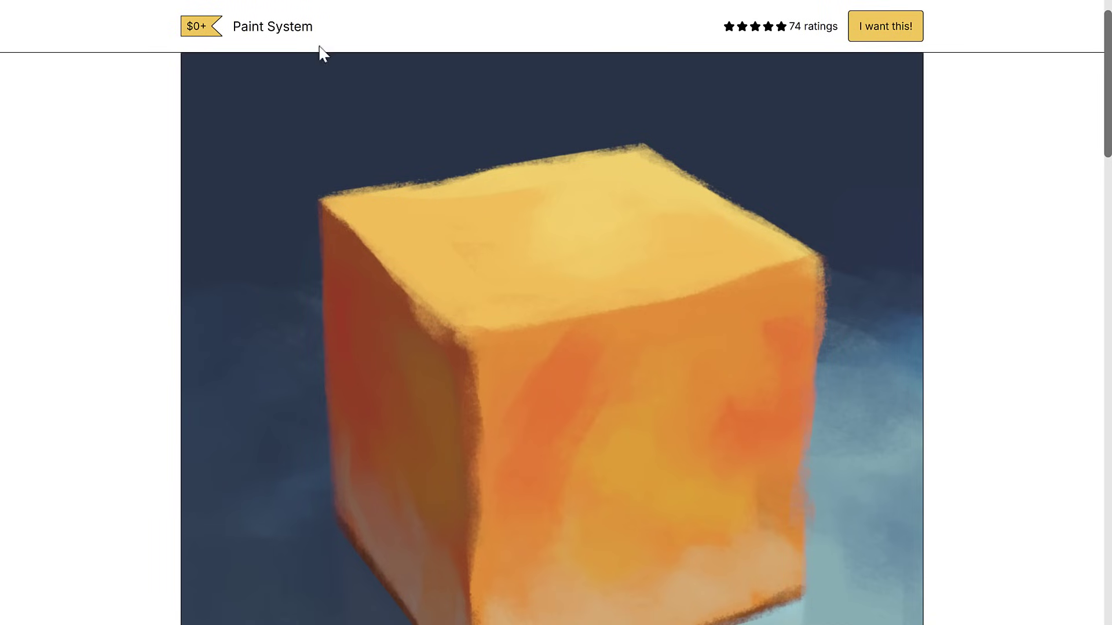
- Scroll to the Installation section and highlight the line 'Note: Please use Blender 4.1+'
scroll(742, 389, down, 3)
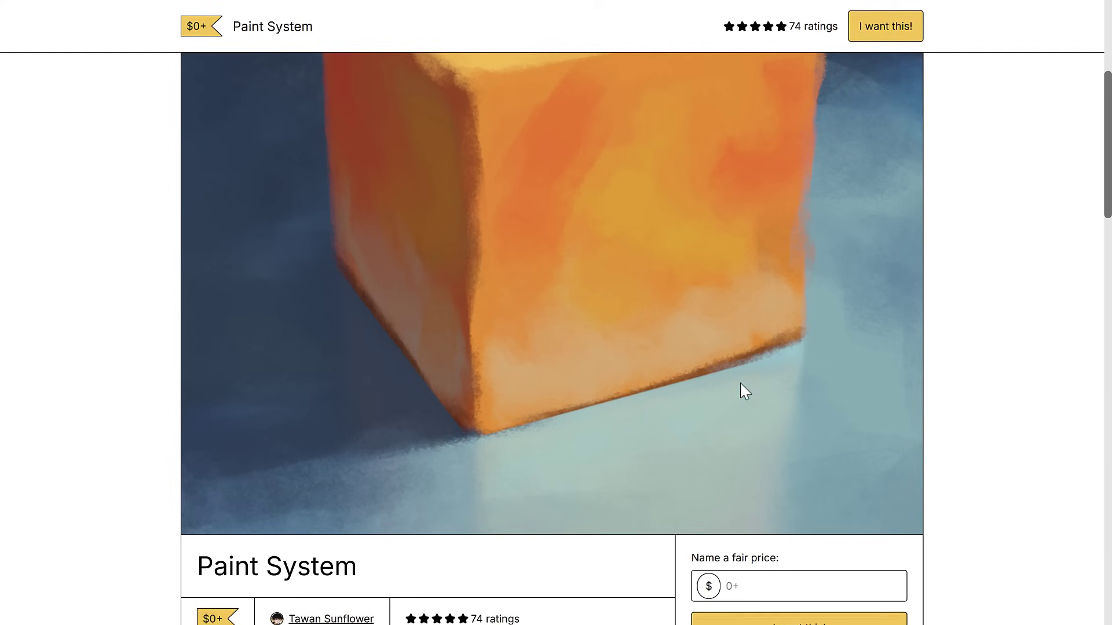
scroll(740, 384, down, 5)
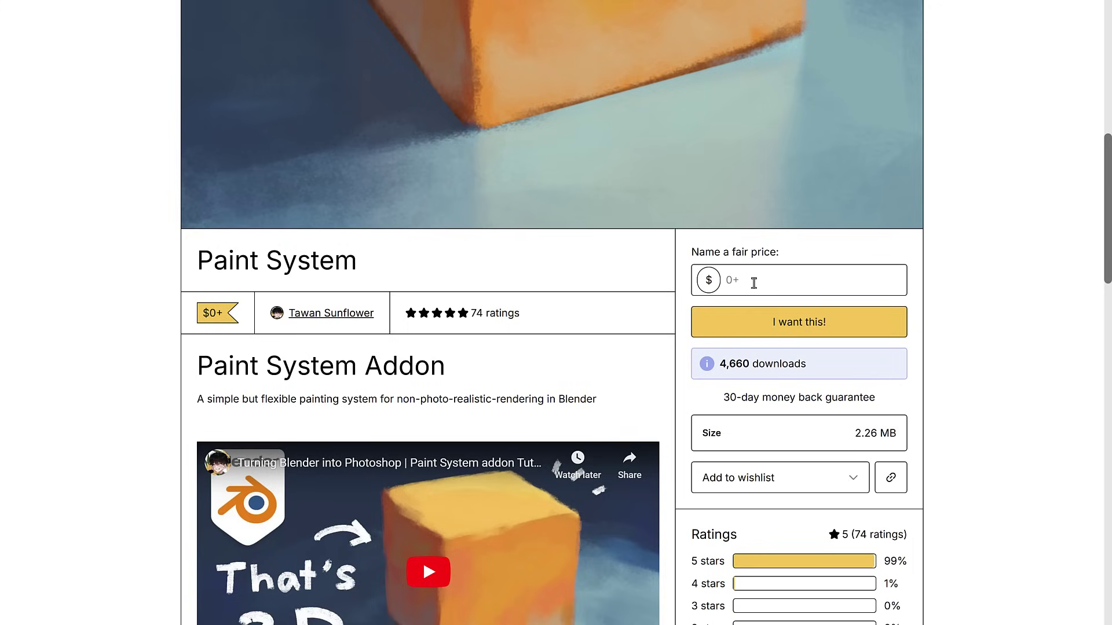
scroll(643, 335, down, 1)
scroll(643, 335, down, 8)
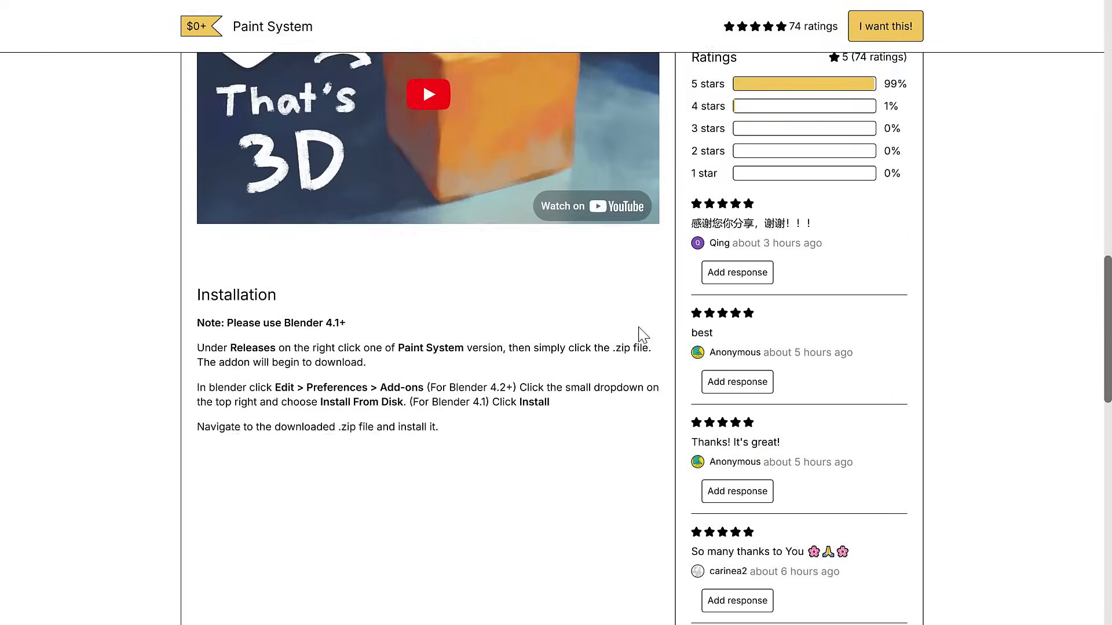
drag(348, 280, 197, 281)
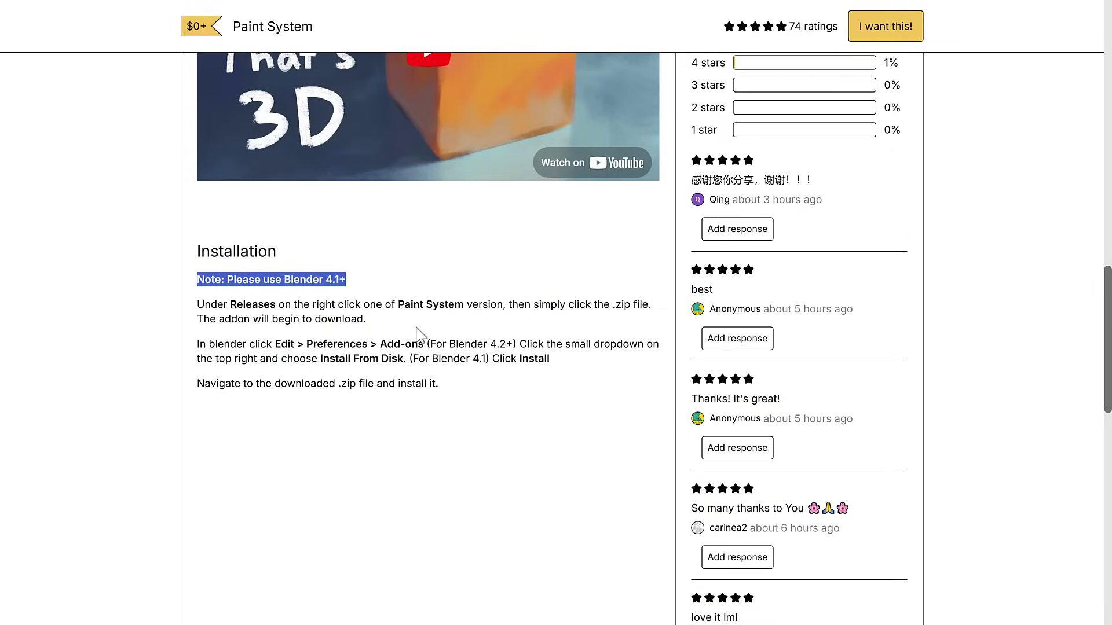
- Switch to Blender and start a new General file, discarding the old scene without saving
key(alt+Tab)
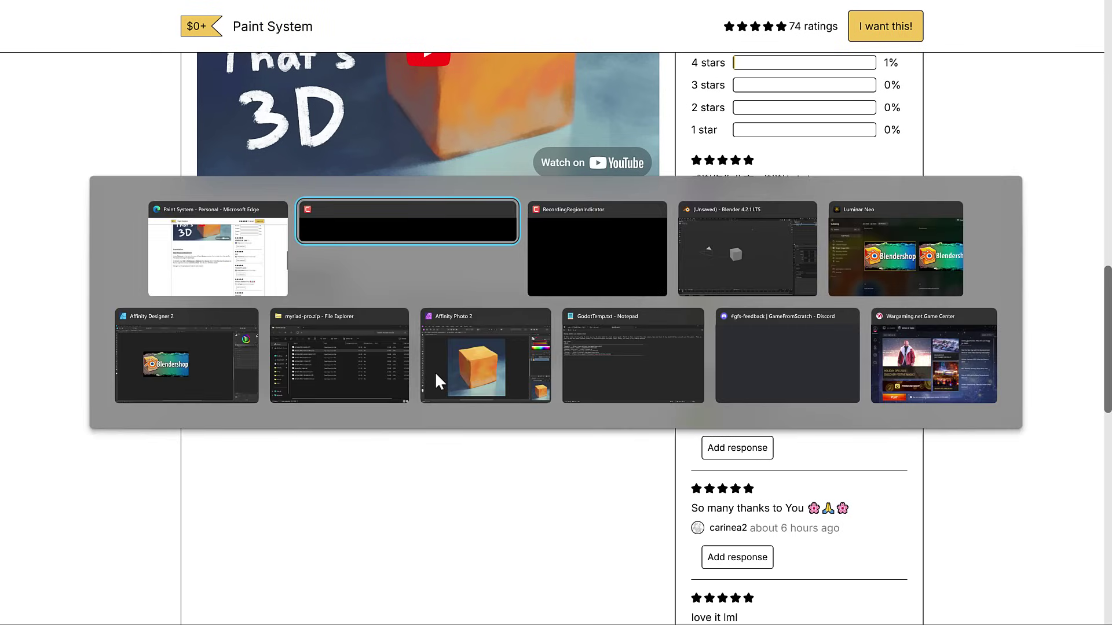
click(769, 260)
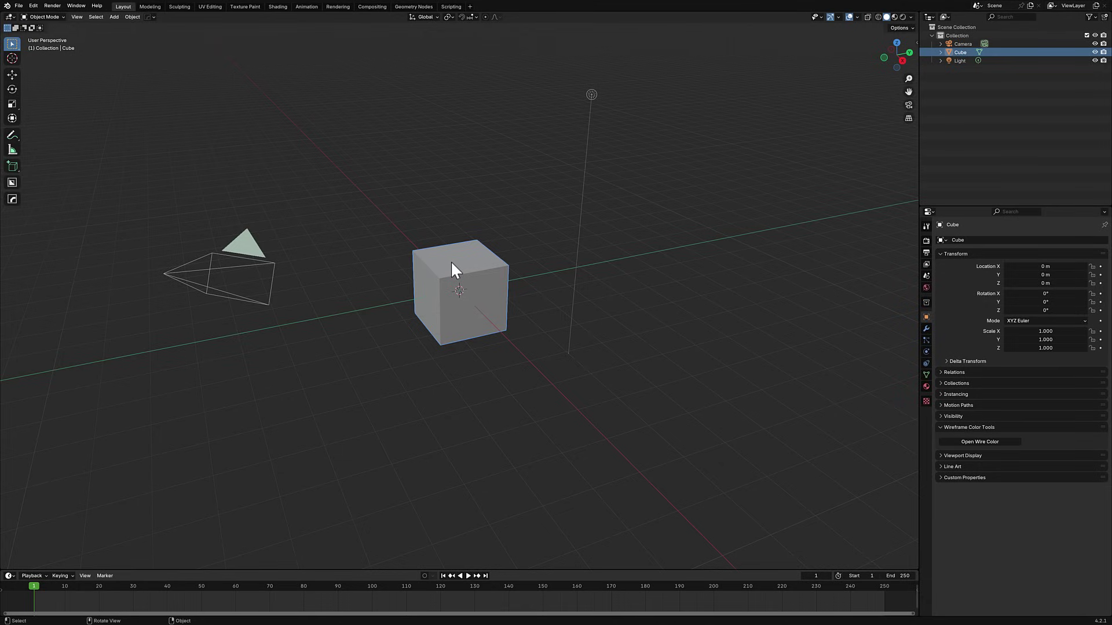
key(Delete)
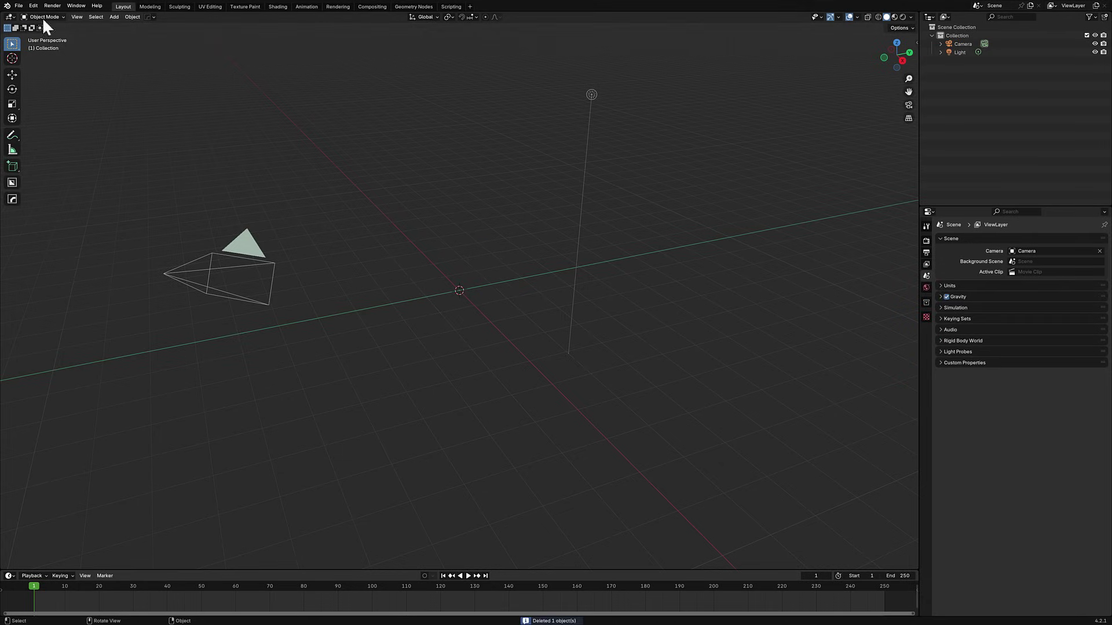
click(19, 6)
mouse_move(25, 12)
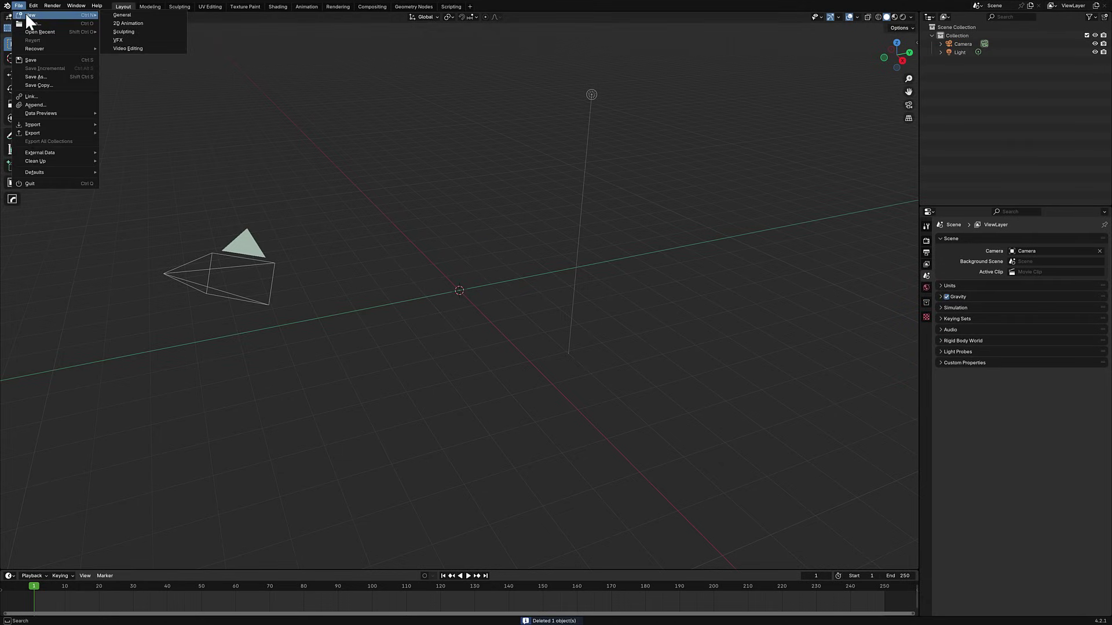
click(124, 16)
click(564, 328)
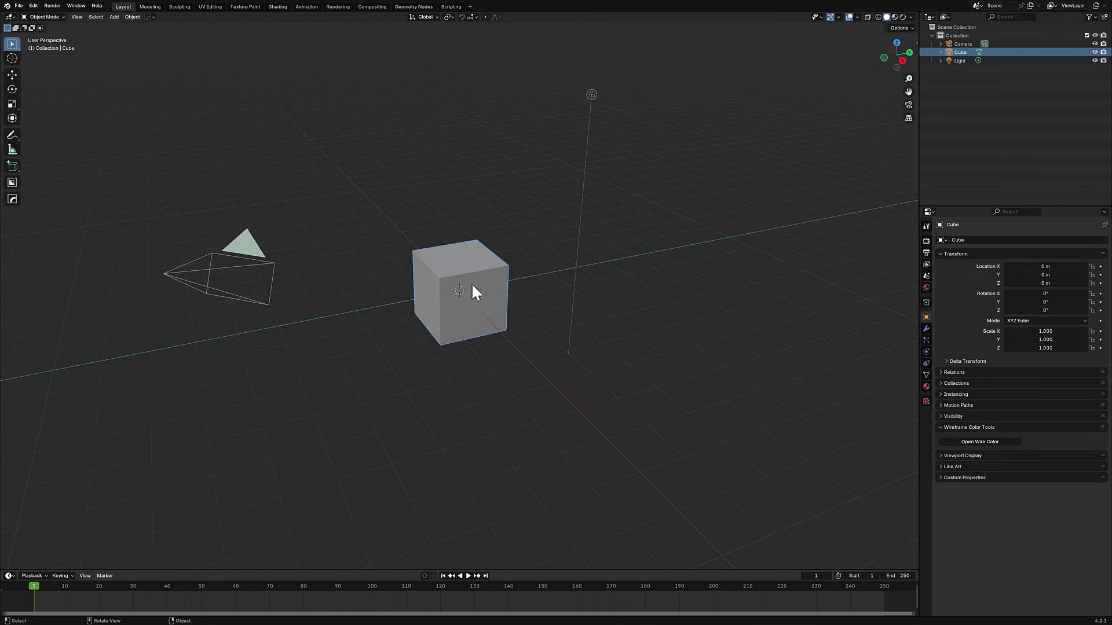
scroll(513, 296, up, 3)
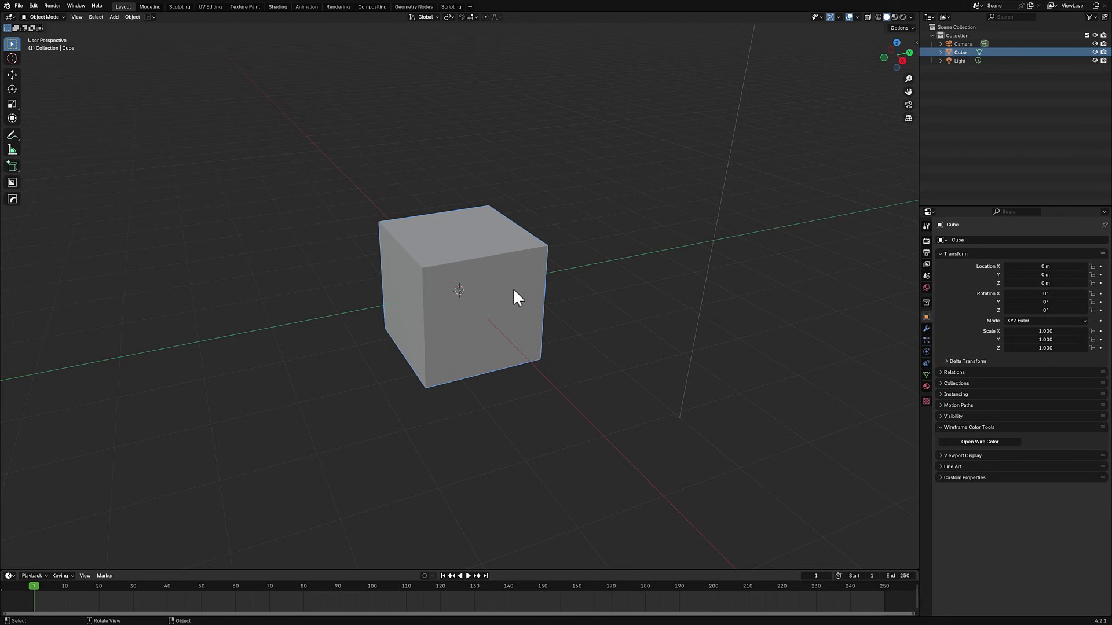
click(33, 5)
click(44, 123)
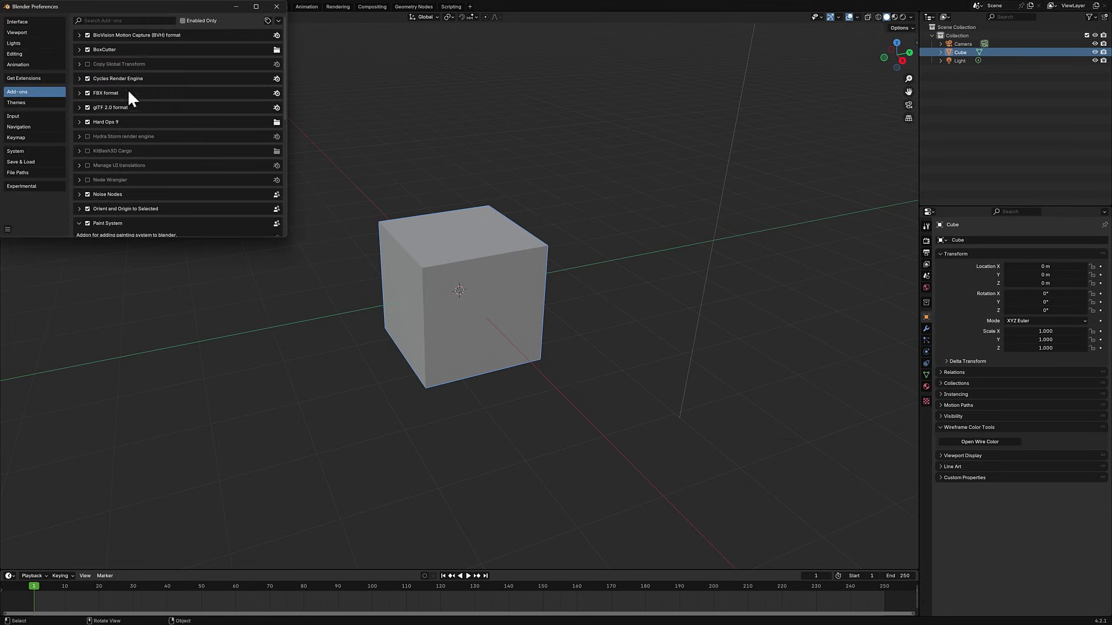
click(279, 20)
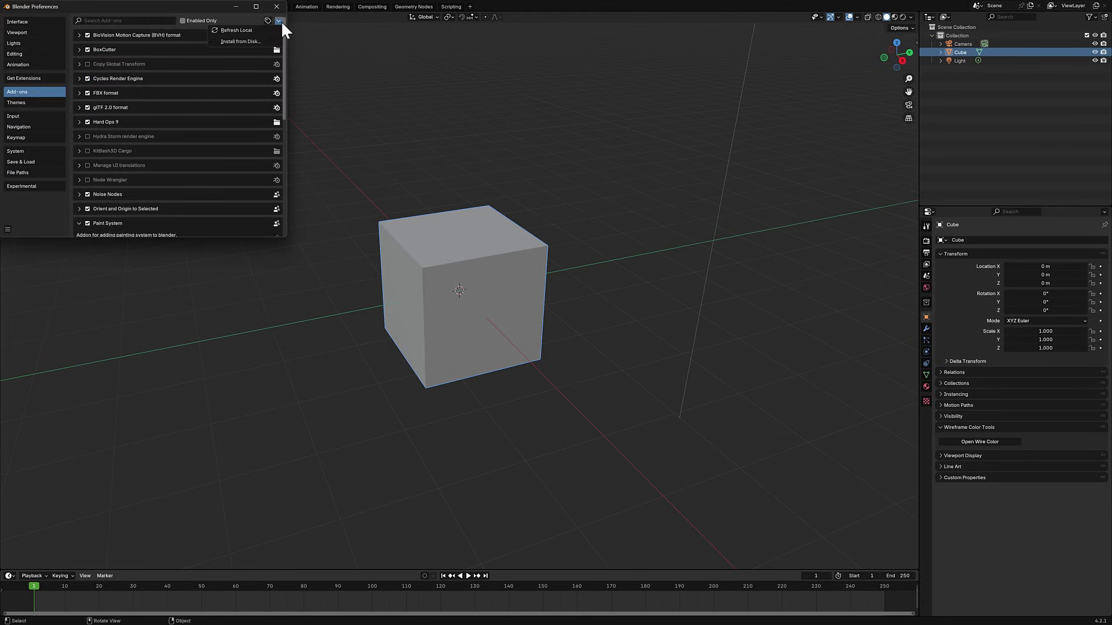
click(254, 43)
click(406, 235)
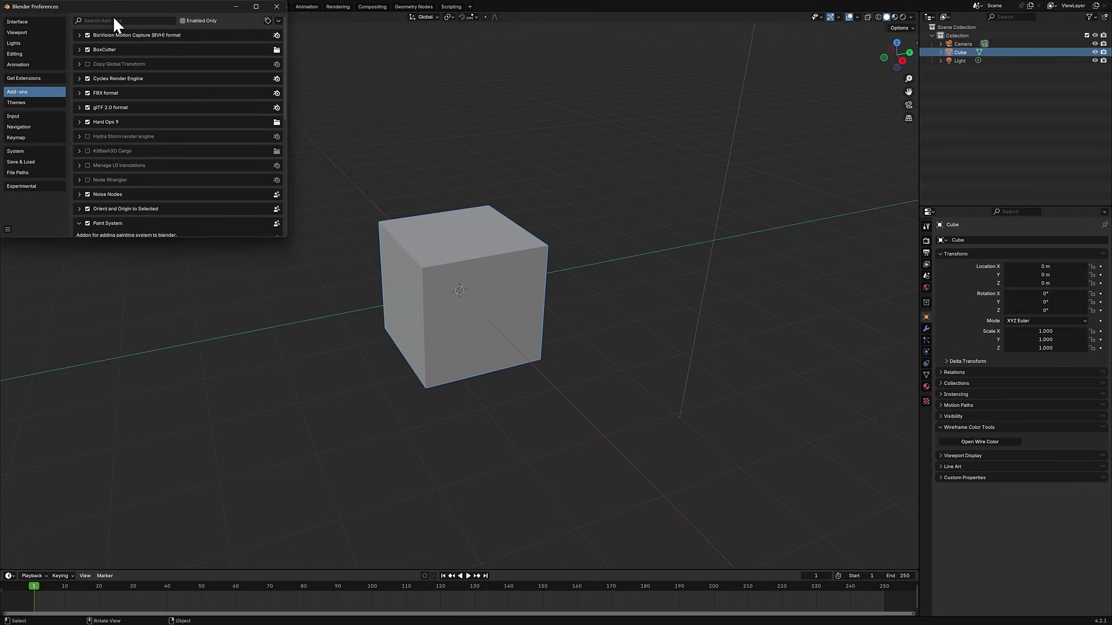
click(114, 21)
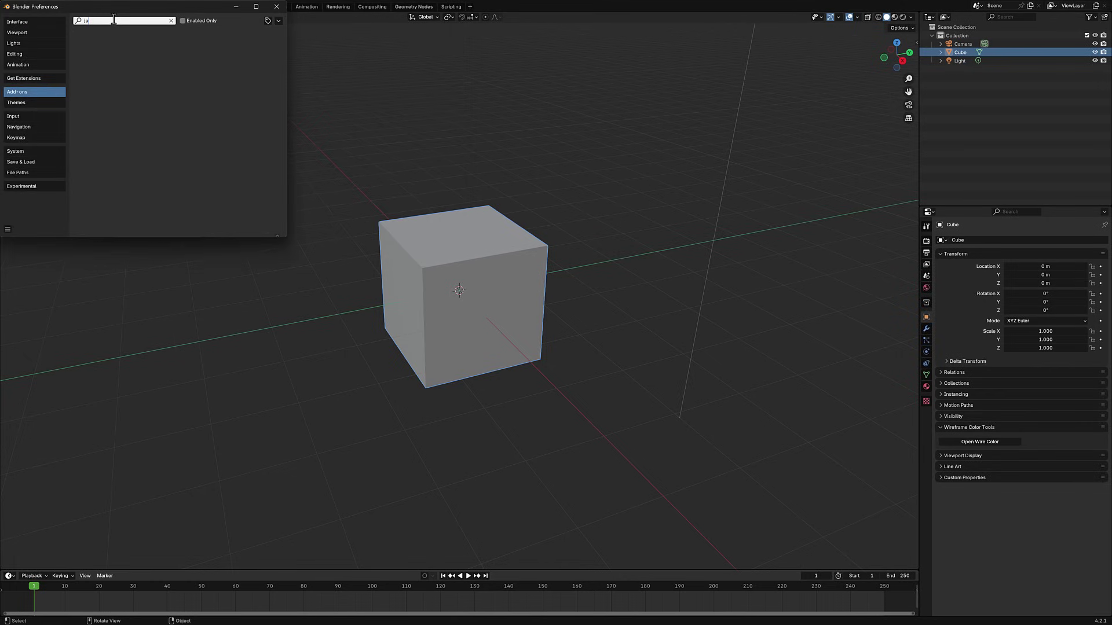
text(pain)
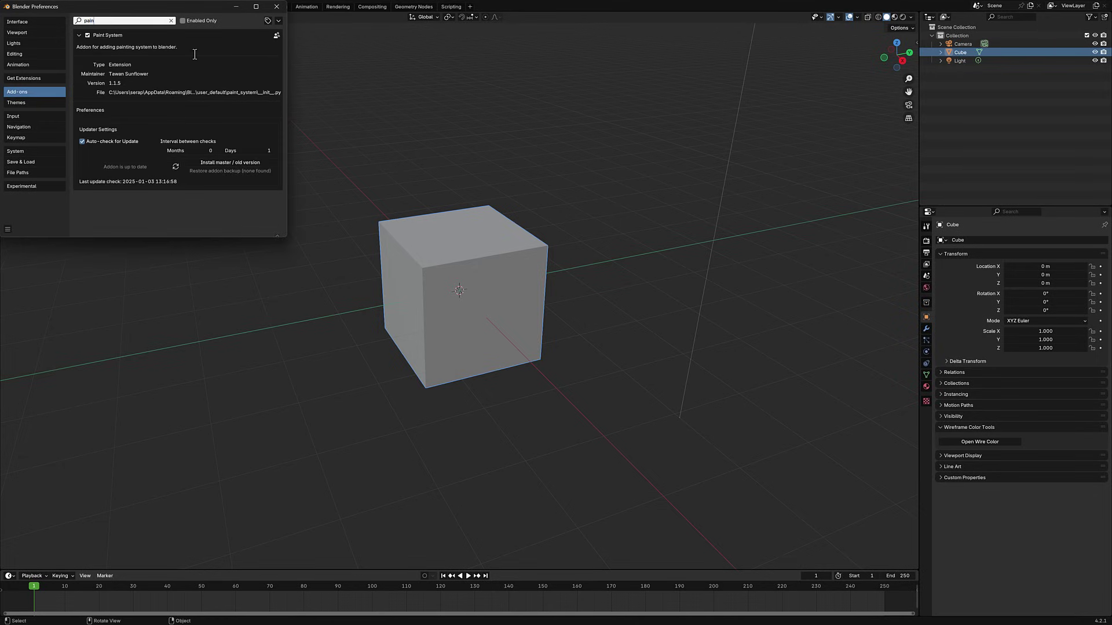
click(276, 6)
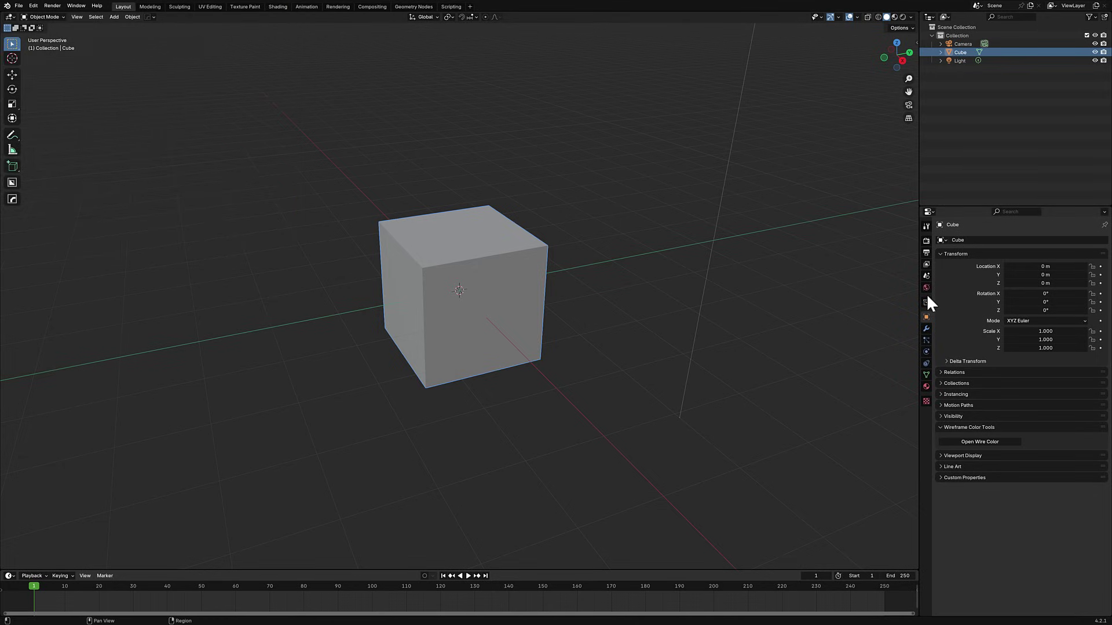
- In the Paint System sidebar, add a New Group using the Color Alpha template
key(n)
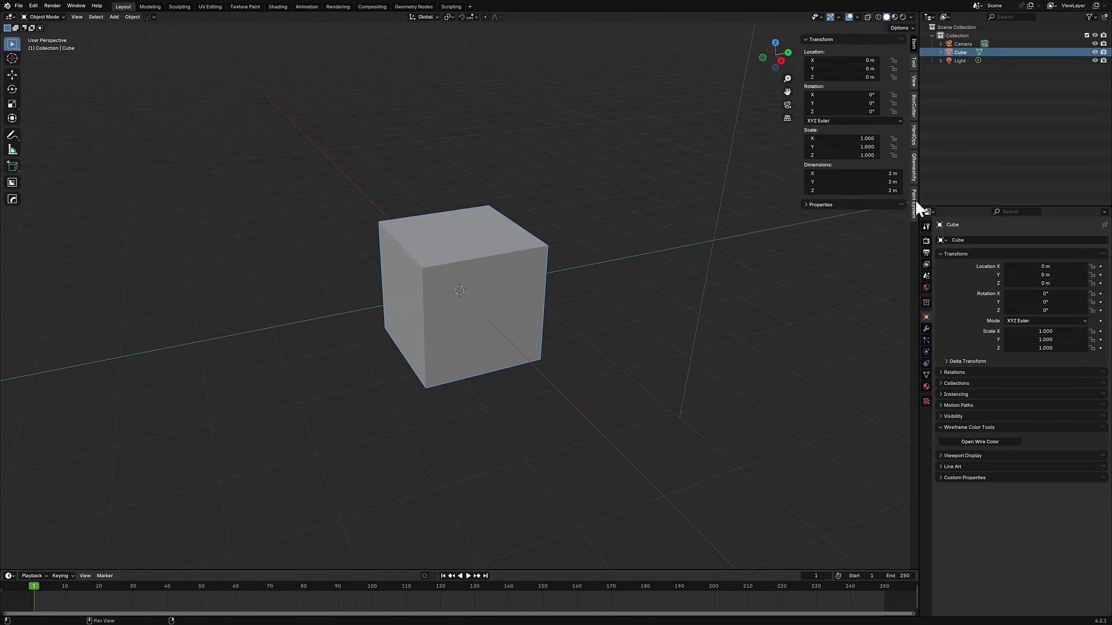
click(914, 203)
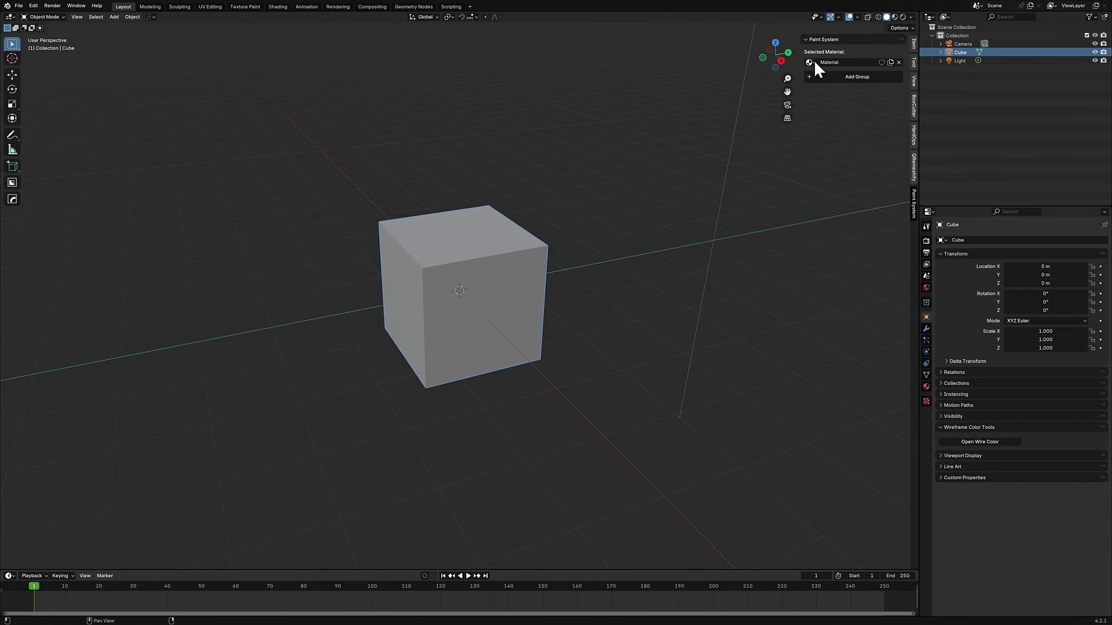
click(821, 81)
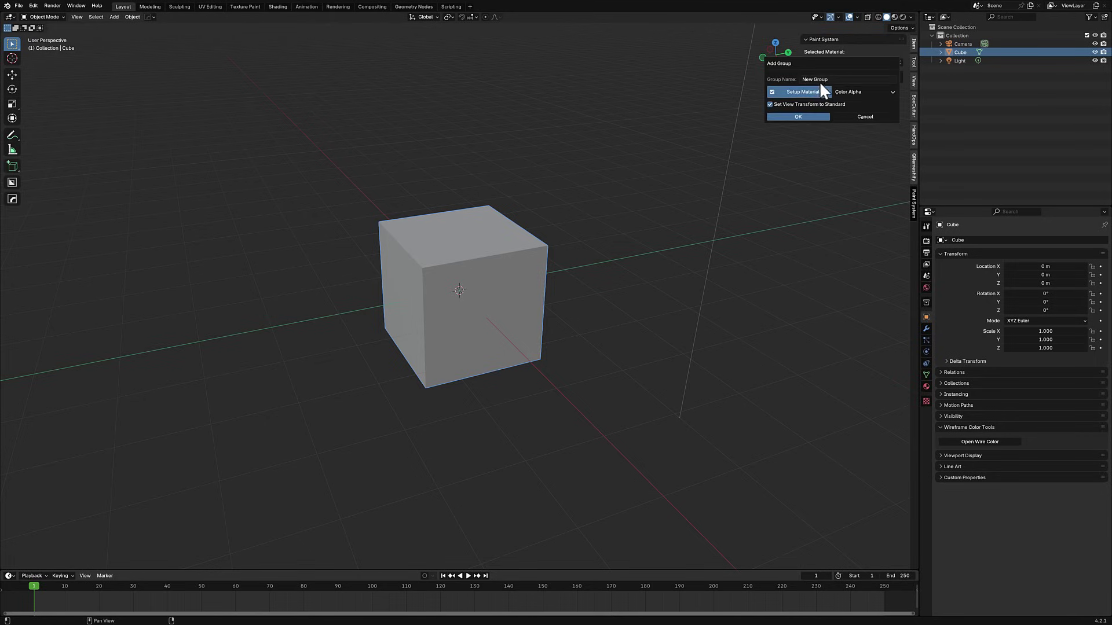
click(852, 93)
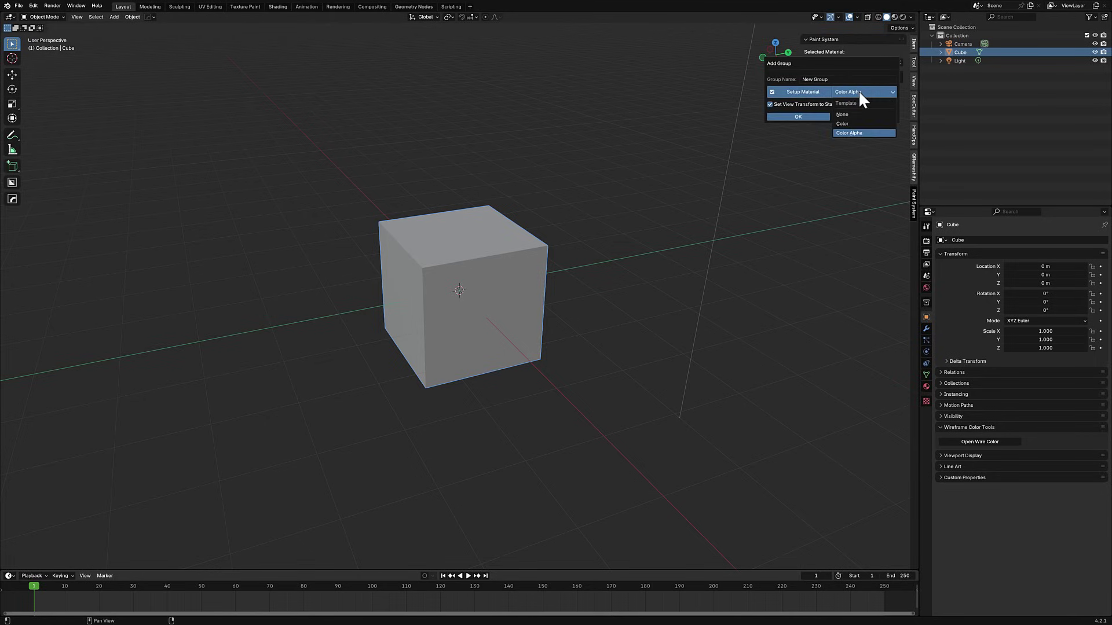
click(858, 92)
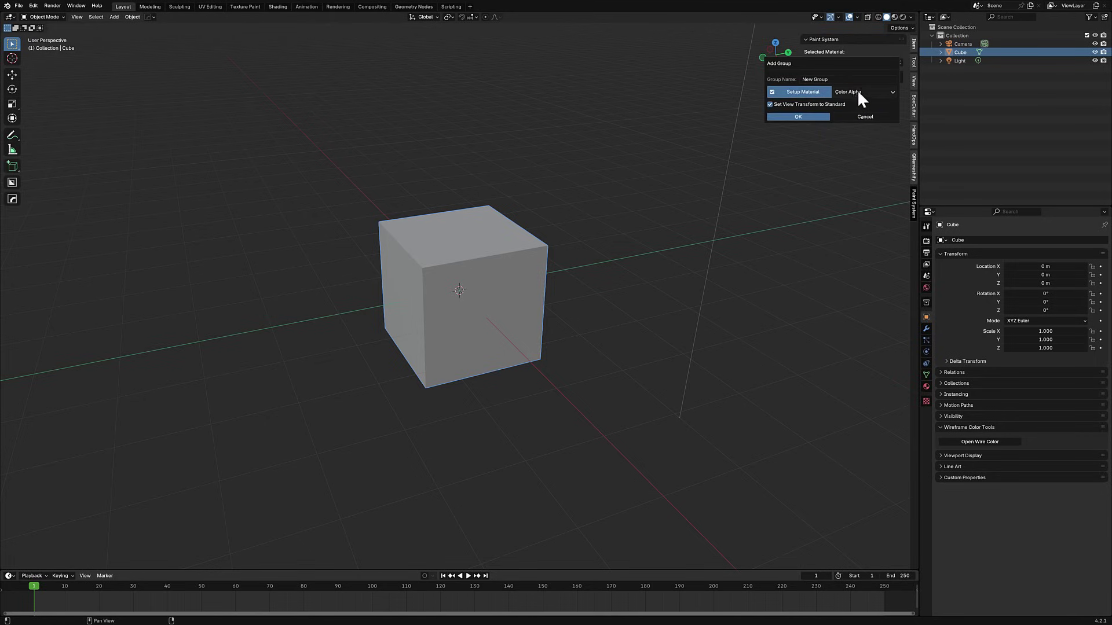
click(818, 116)
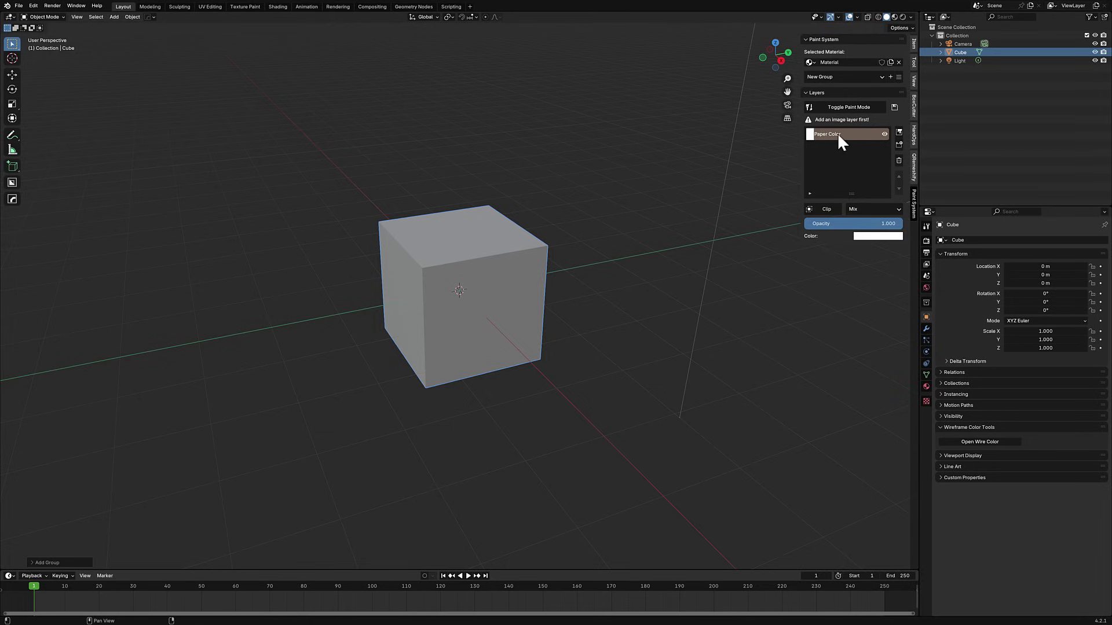
- Set the Paper Color to bright green and switch the viewport to Material Preview shading
click(874, 236)
mouse_move(913, 122)
mouse_down()
mouse_move(880, 150)
mouse_move(865, 119)
mouse_up()
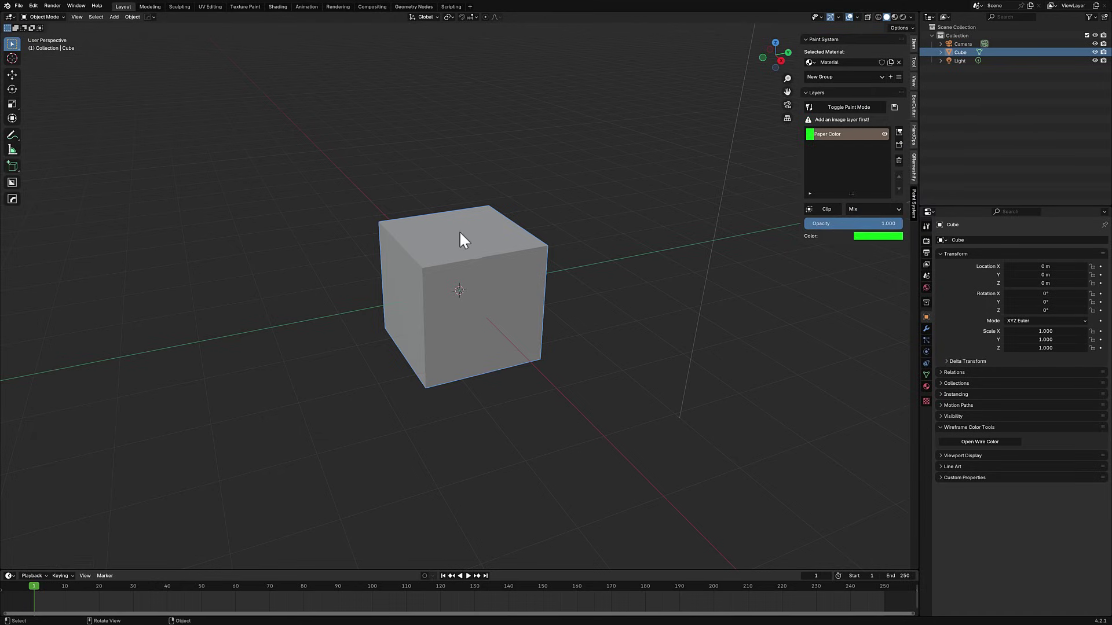
click(904, 16)
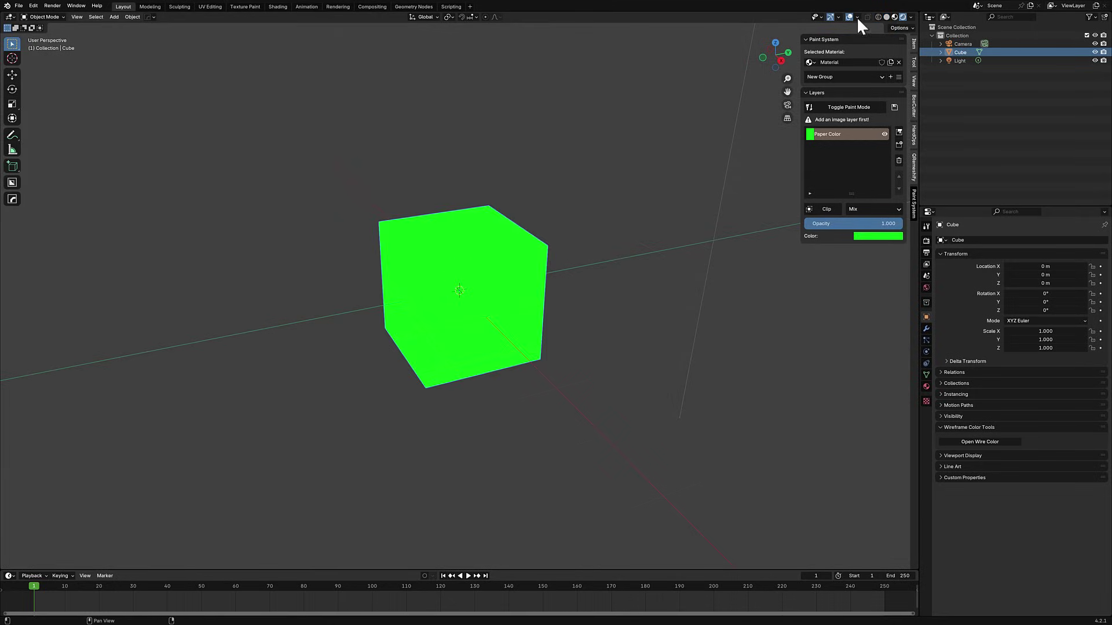
click(895, 17)
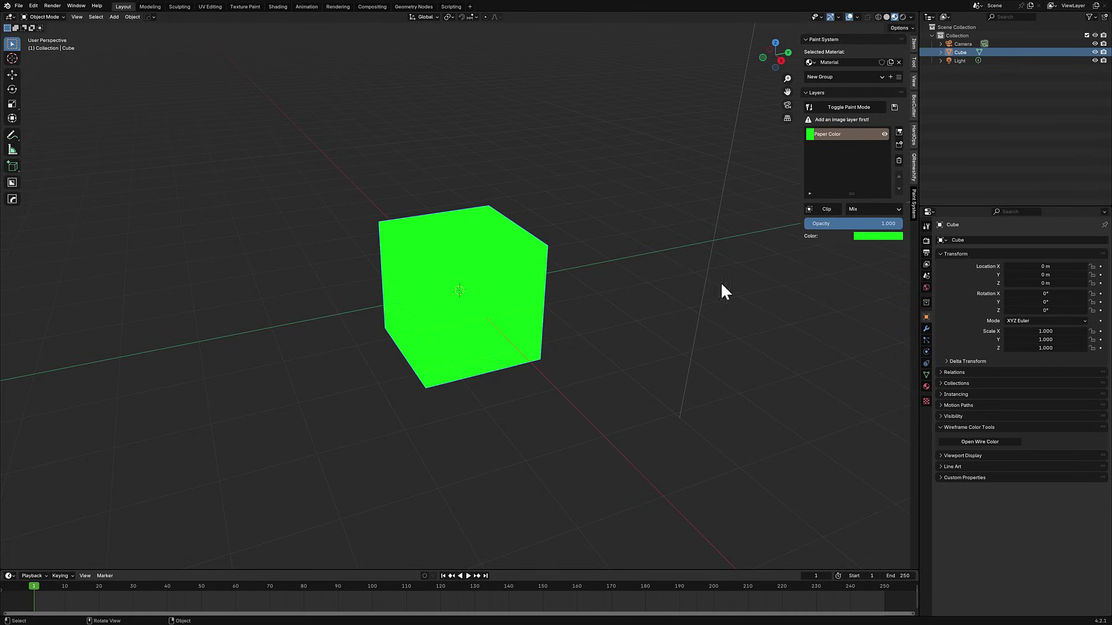
- Change the Paper Color to pale pink and orbit slightly around the cube
click(885, 236)
click(899, 155)
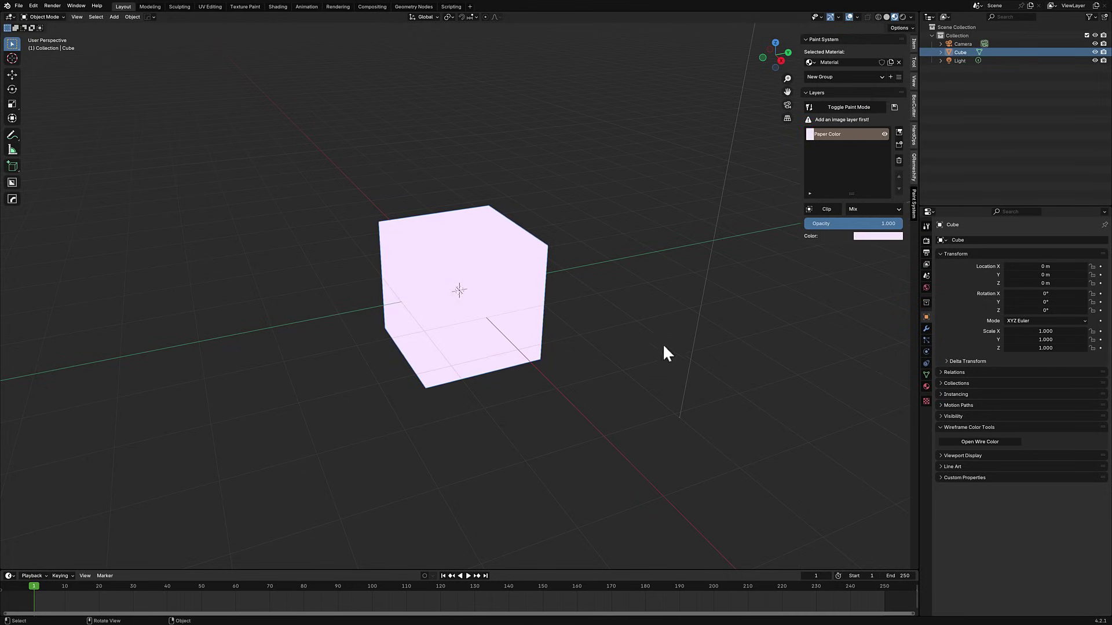
middle_drag(554, 366, 863, 199)
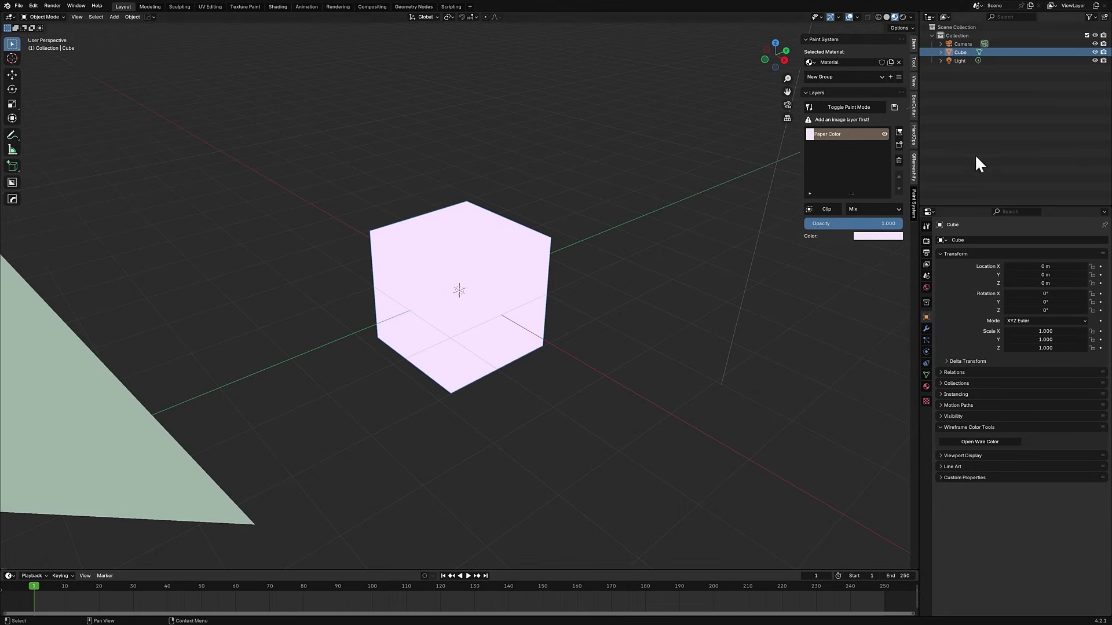
- Add a 1024 New Image layer named PaintLayer above the Paper Color layer
click(899, 132)
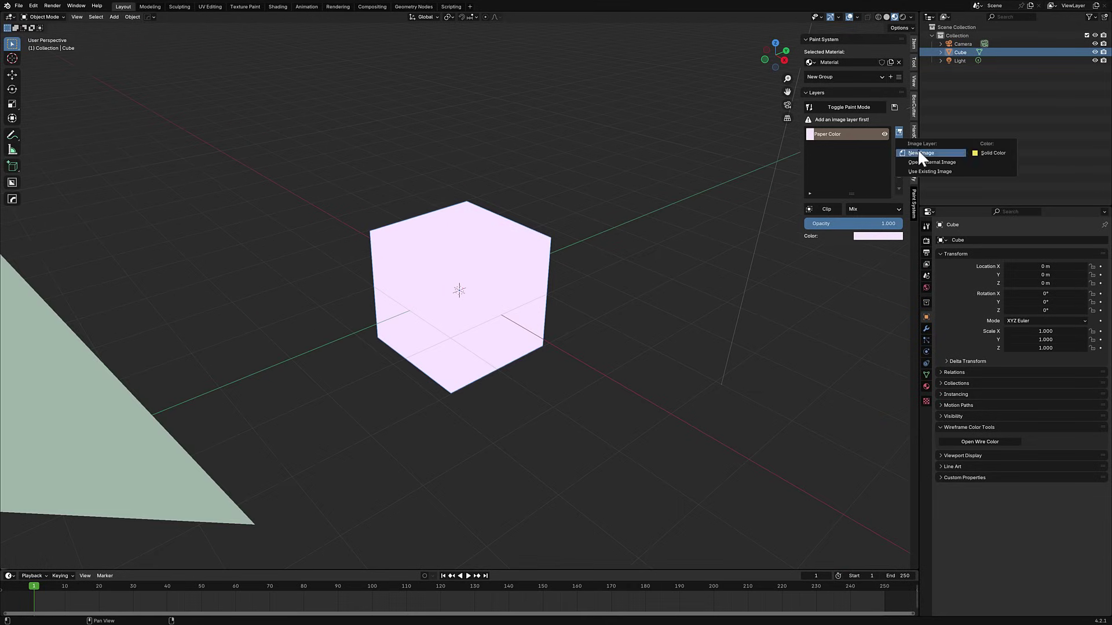
click(919, 152)
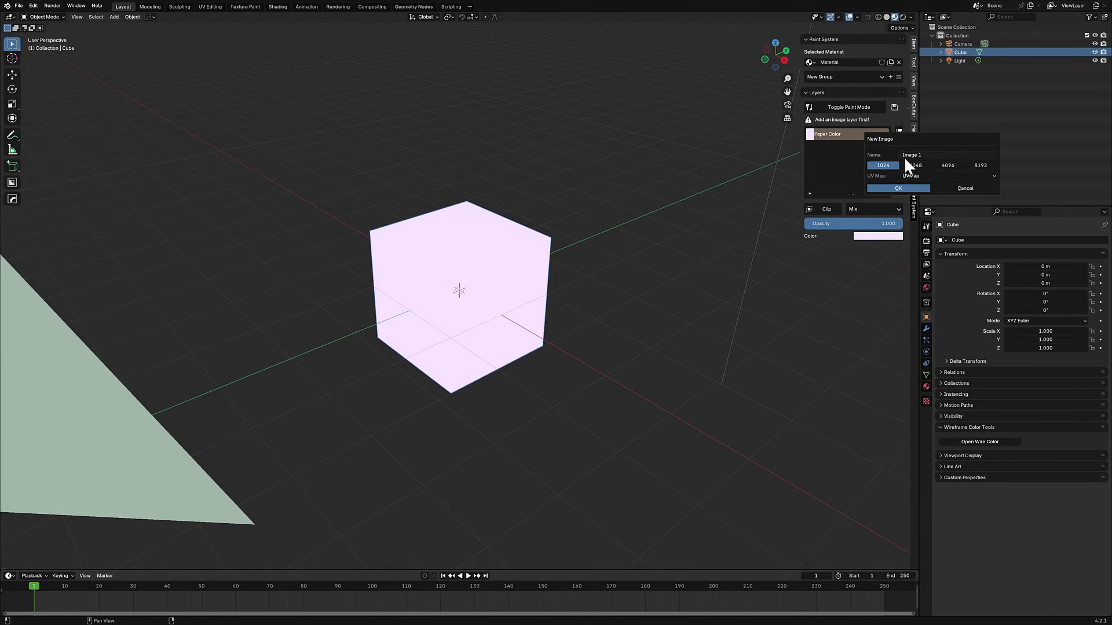
click(932, 154)
text(PaintLayer)
click(909, 188)
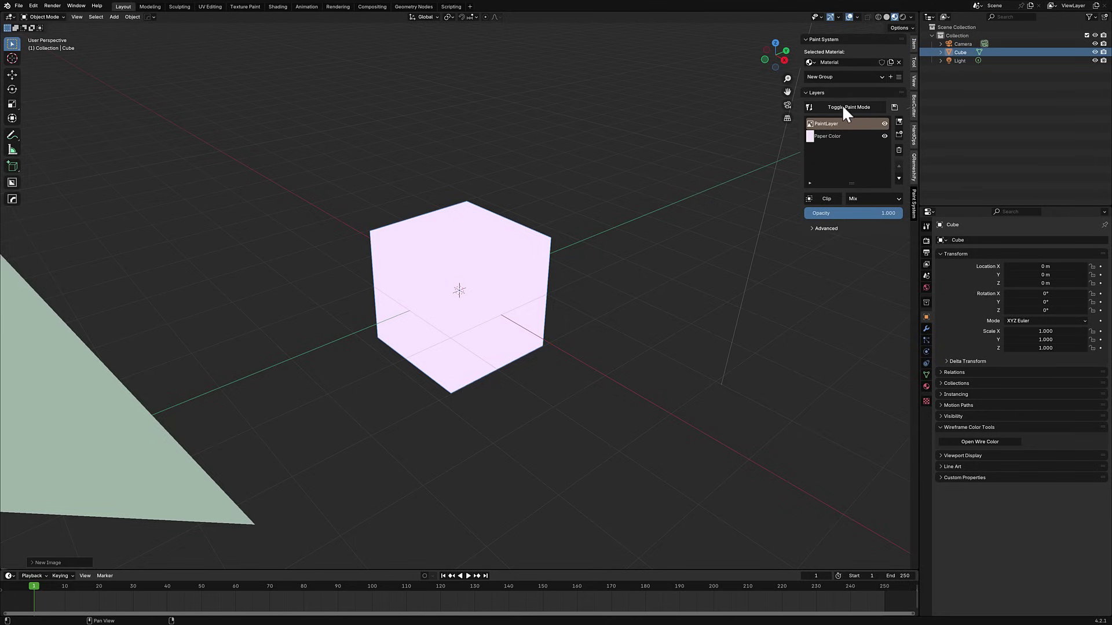
- Switch the cube into texture paint mode
click(881, 77)
click(880, 76)
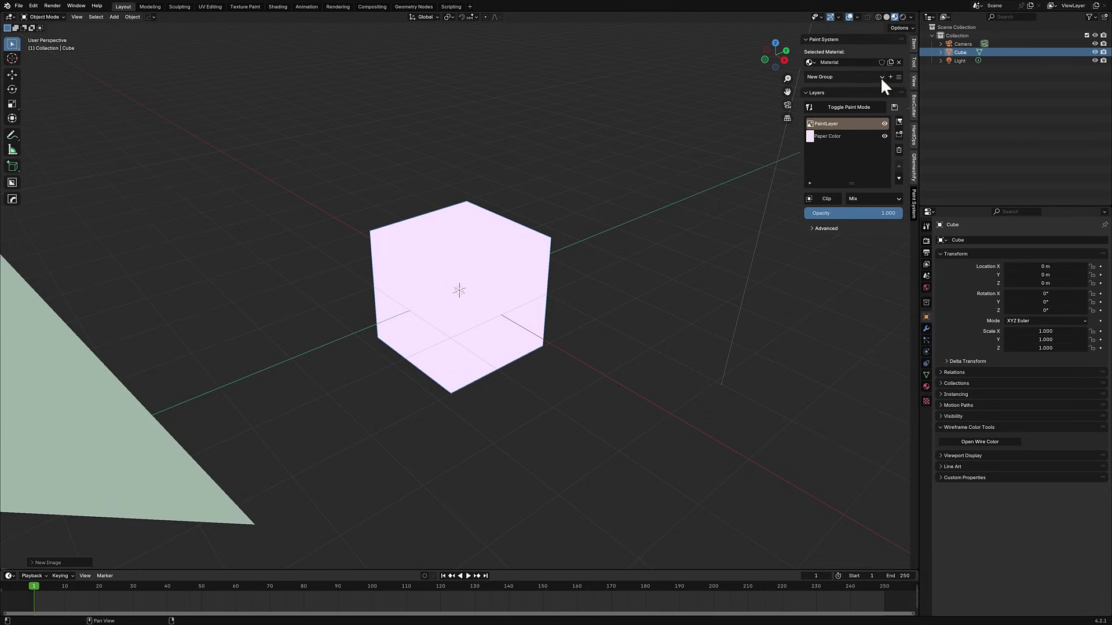
click(842, 107)
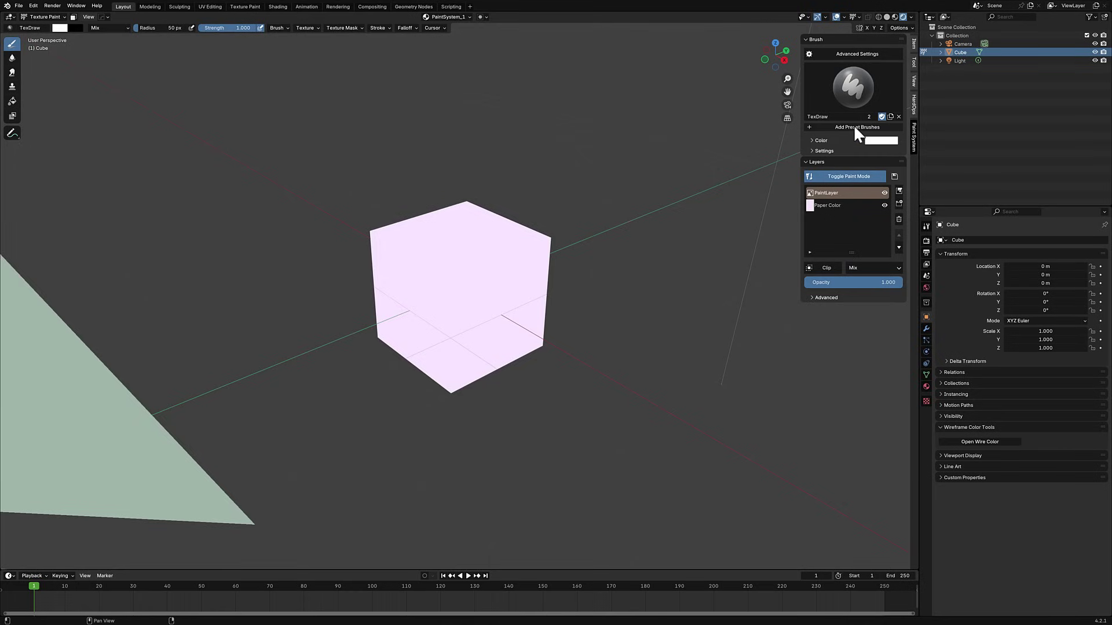
- Load the add-on's preset brushes and select PS_Strokes_Gouache
click(856, 126)
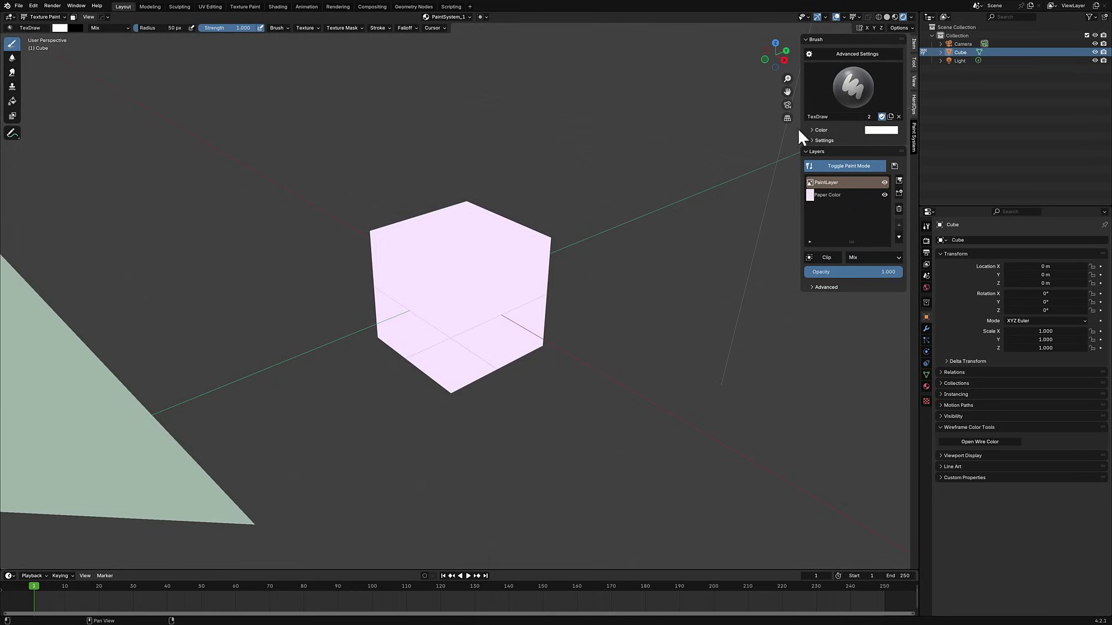
click(859, 103)
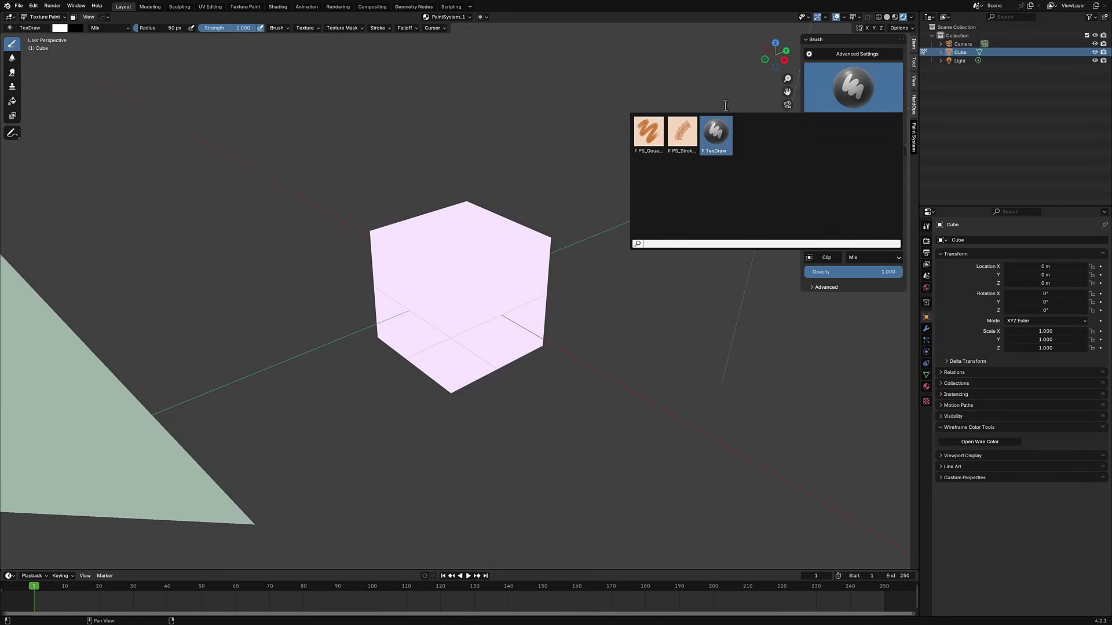
click(679, 132)
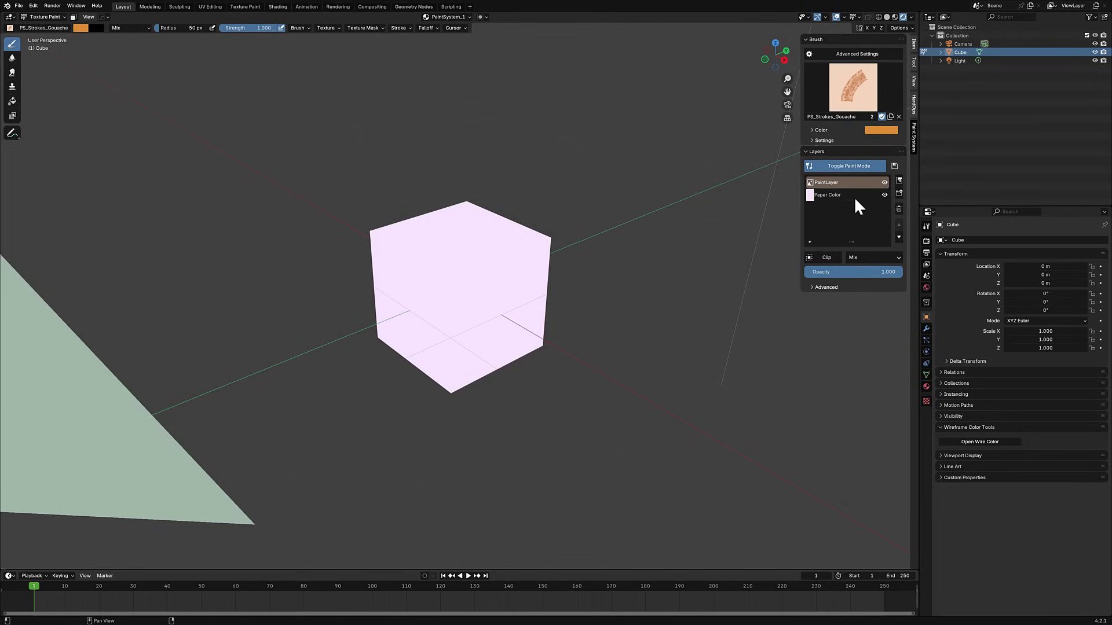
- Paint orange gouache strokes across the cube's top, left and front faces, orbiting between strokes
click(889, 129)
mouse_move(419, 236)
mouse_down()
mouse_move(478, 255)
mouse_move(516, 284)
mouse_move(476, 301)
mouse_move(489, 349)
mouse_move(464, 330)
mouse_move(449, 382)
mouse_move(392, 225)
mouse_move(377, 238)
mouse_move(467, 233)
mouse_move(545, 263)
mouse_up()
mouse_move(544, 262)
middle_down()
mouse_move(516, 301)
mouse_move(405, 290)
middle_up()
mouse_move(404, 290)
mouse_down()
mouse_move(410, 262)
mouse_move(441, 312)
mouse_move(426, 289)
mouse_move(476, 249)
mouse_move(498, 270)
mouse_move(518, 268)
mouse_move(523, 295)
mouse_move(538, 276)
mouse_move(537, 286)
mouse_move(519, 254)
mouse_move(462, 263)
mouse_move(436, 243)
mouse_move(432, 308)
mouse_up()
middle_drag(432, 307, 446, 307)
mouse_move(446, 307)
mouse_down()
mouse_move(454, 278)
mouse_move(441, 270)
mouse_move(445, 289)
mouse_move(492, 283)
mouse_move(523, 249)
mouse_move(544, 257)
mouse_move(554, 245)
mouse_move(526, 239)
mouse_move(487, 266)
mouse_move(462, 259)
mouse_move(449, 312)
mouse_move(449, 285)
mouse_move(521, 277)
mouse_up()
- Add a New Image layer named Panit2
click(899, 191)
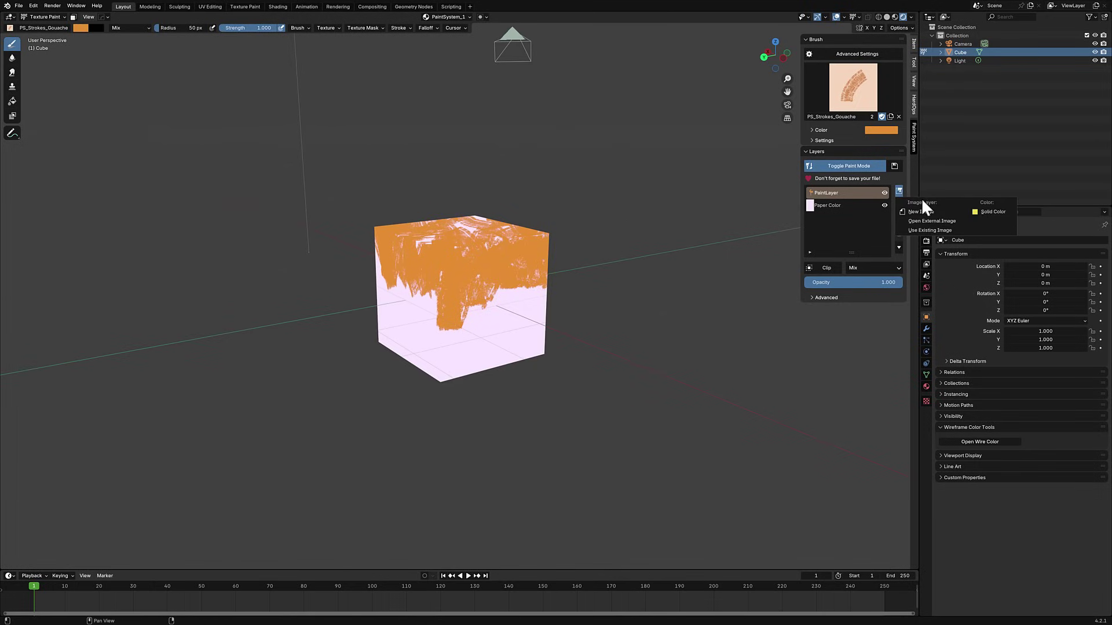
click(918, 211)
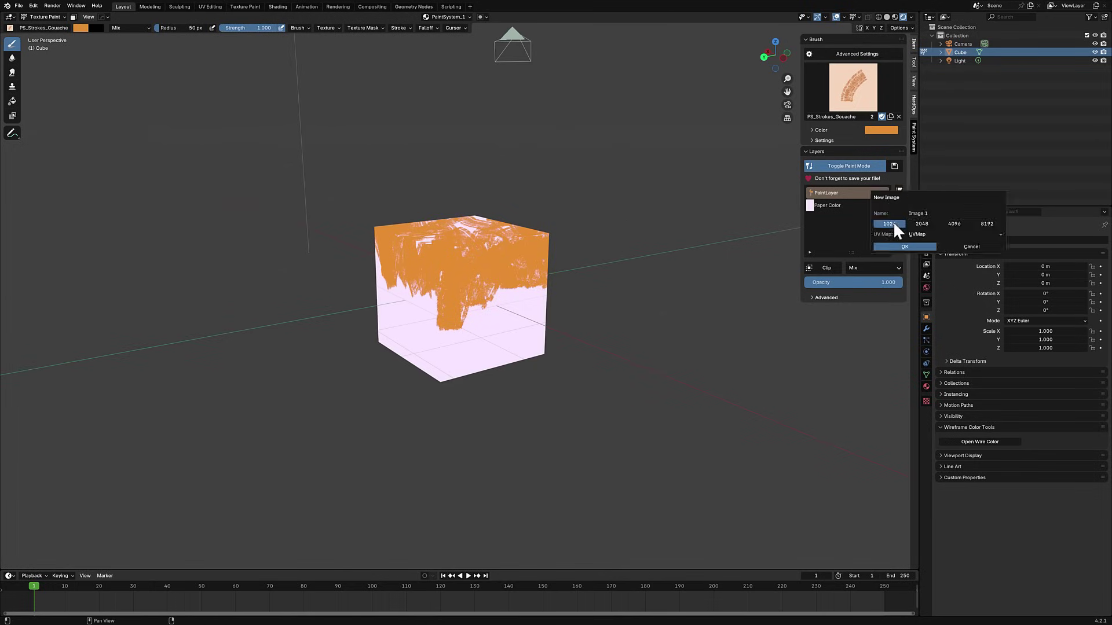
click(936, 212)
text(P)
text(it2)
key(Return)
click(920, 245)
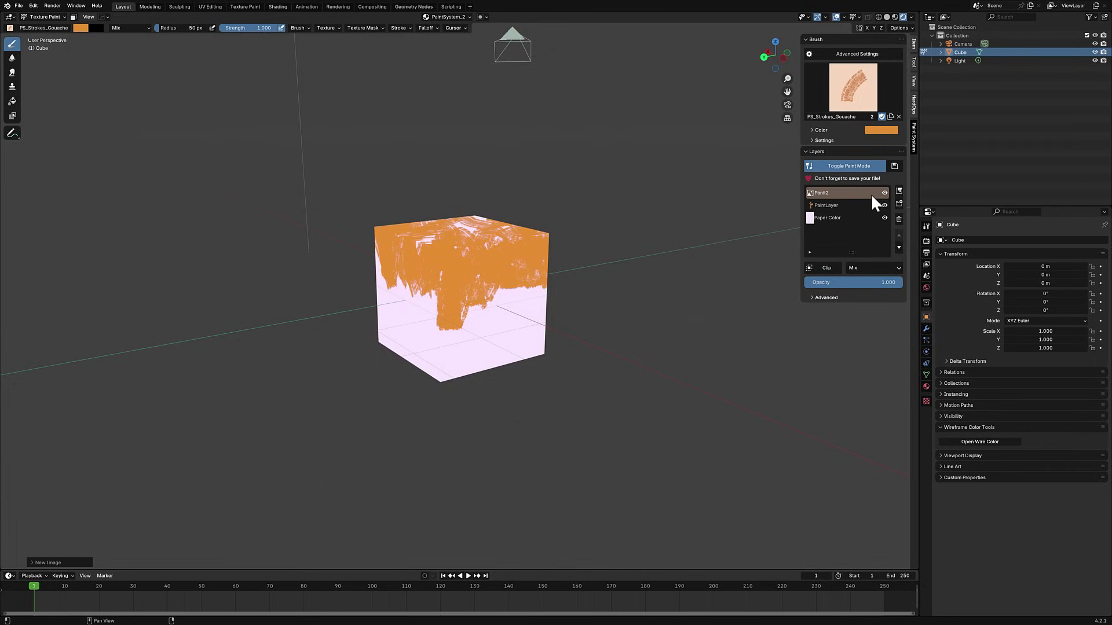
- Select the PS_Gouache brush and set its colour to blue
click(863, 91)
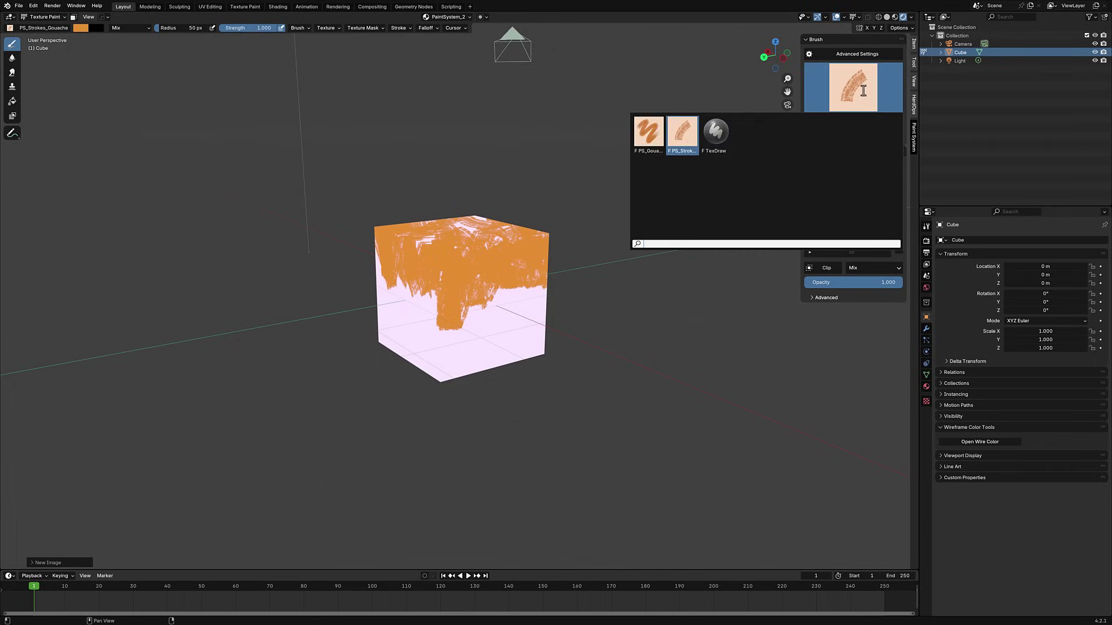
click(642, 127)
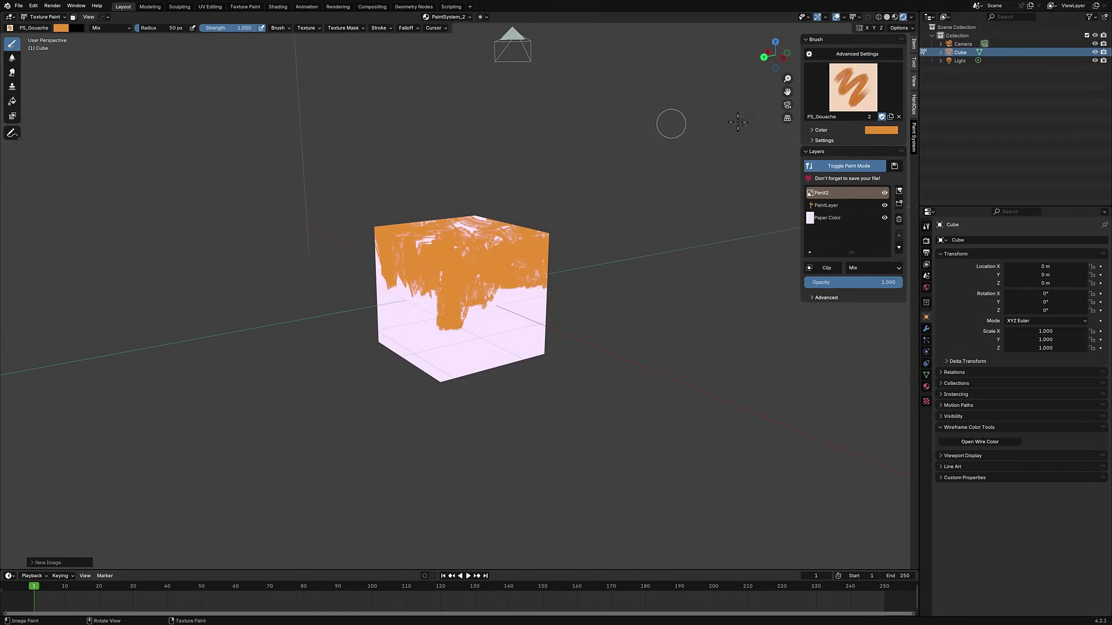
click(878, 131)
click(938, 168)
- Paint a blue band across the cube's front and right edge, orbiting between strokes
mouse_move(419, 320)
mouse_down()
mouse_move(544, 324)
mouse_move(475, 272)
mouse_move(417, 339)
mouse_move(381, 309)
mouse_move(400, 260)
mouse_move(434, 324)
mouse_move(474, 297)
mouse_move(535, 321)
mouse_up()
middle_drag(536, 321, 467, 330)
drag(466, 330, 551, 278)
mouse_move(550, 278)
middle_down()
mouse_move(509, 312)
mouse_move(472, 325)
middle_up()
mouse_move(472, 325)
mouse_down()
mouse_move(498, 324)
mouse_move(542, 272)
mouse_up()
mouse_move(542, 272)
middle_down()
mouse_move(459, 286)
mouse_move(461, 331)
middle_up()
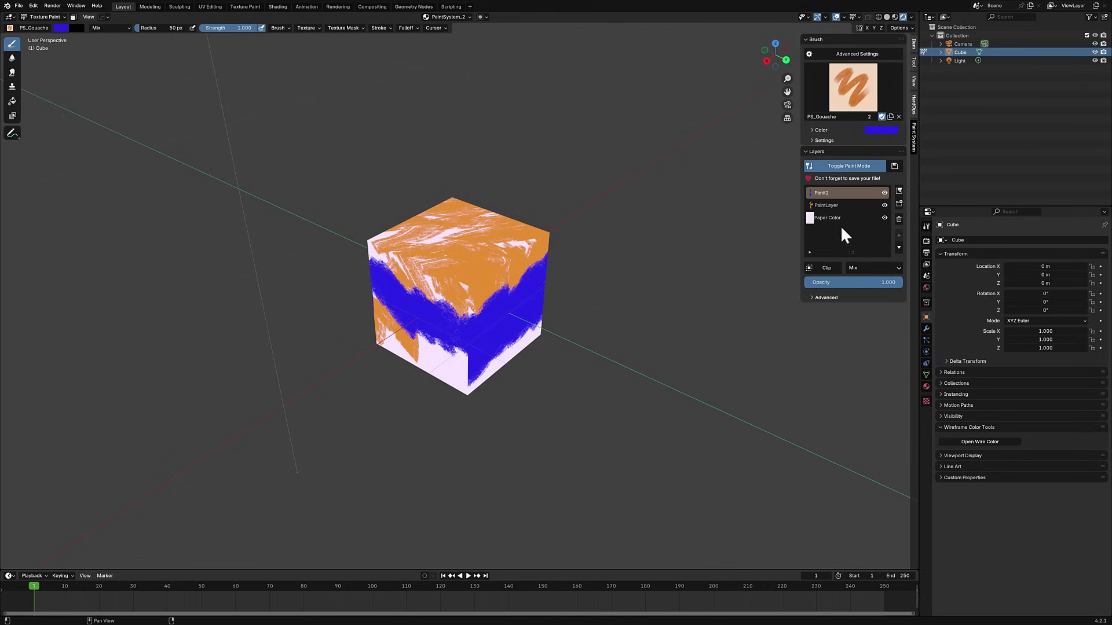
- Try Darken and Color Dodge on Panit2, return it to Mix, and expand Advanced
click(897, 268)
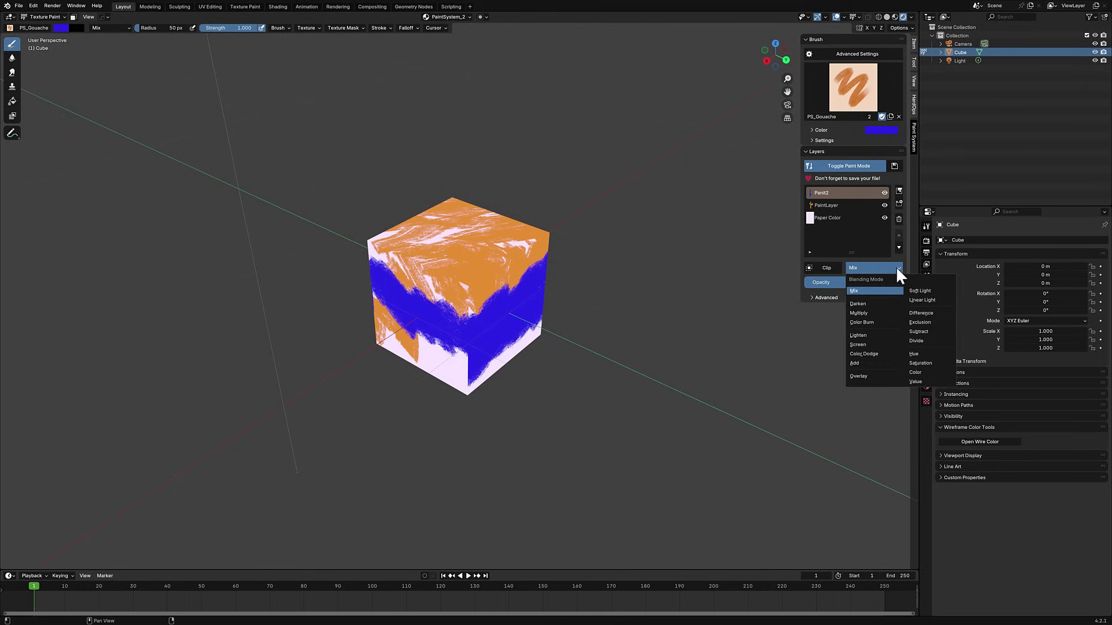
click(859, 304)
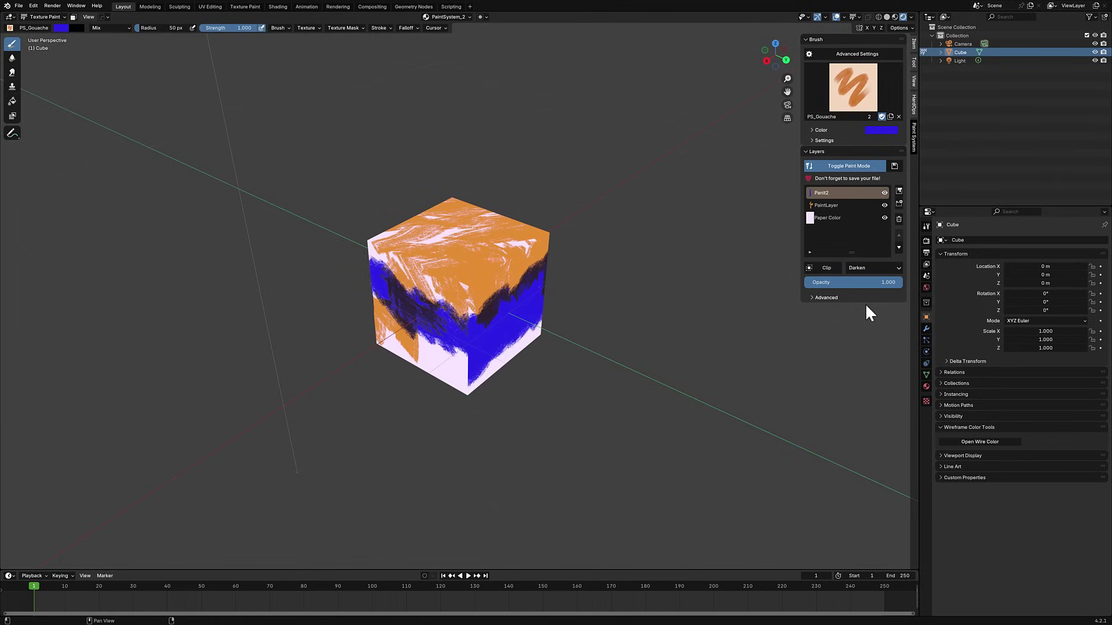
click(872, 267)
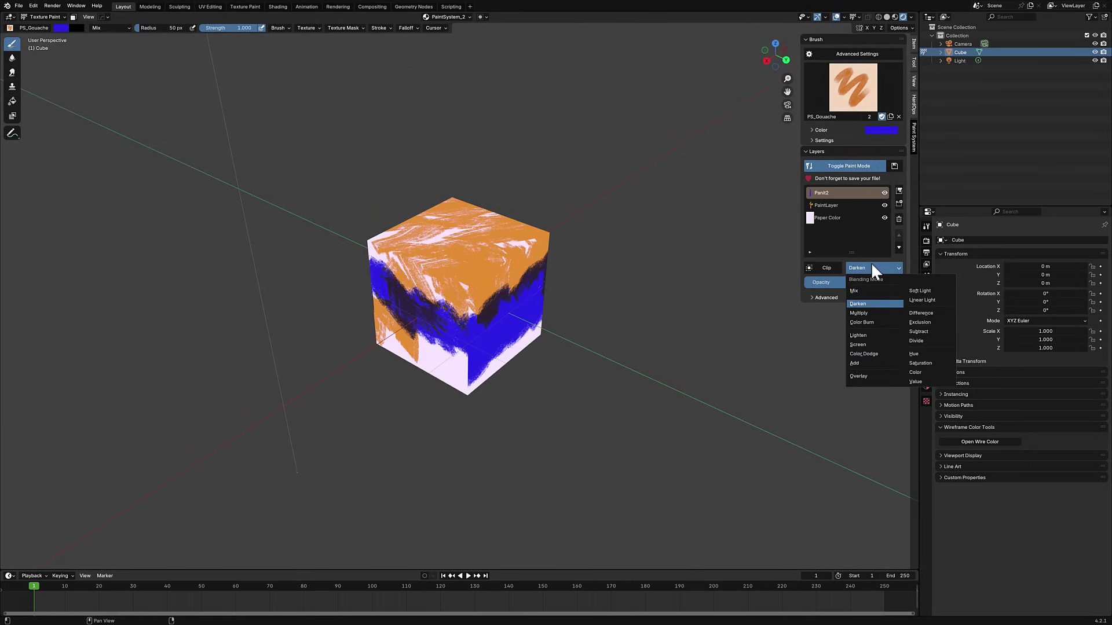
click(868, 352)
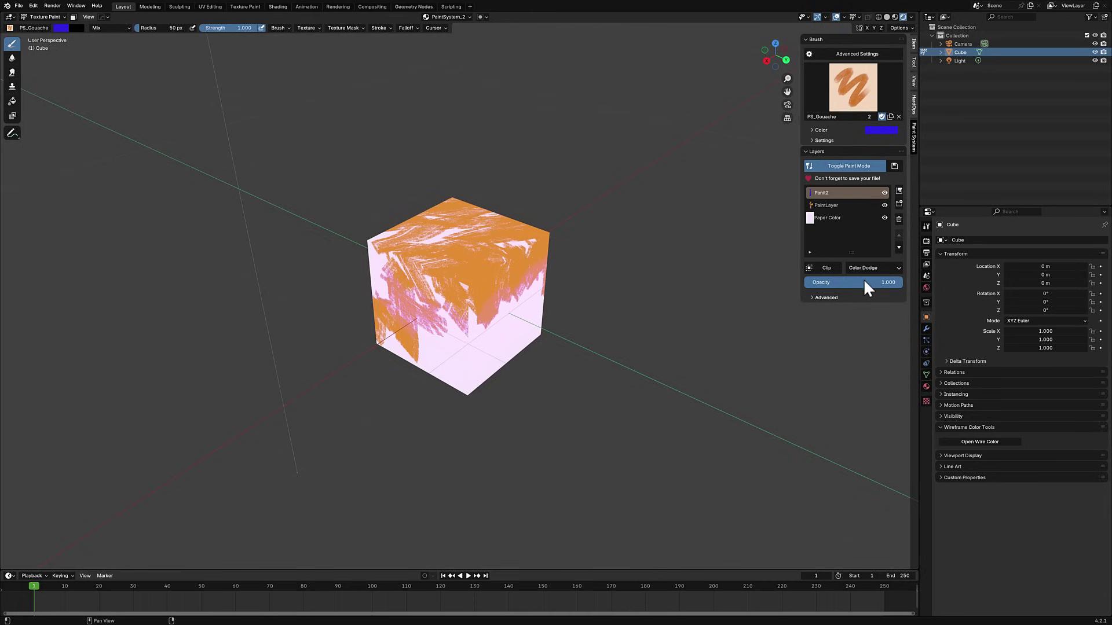
click(873, 267)
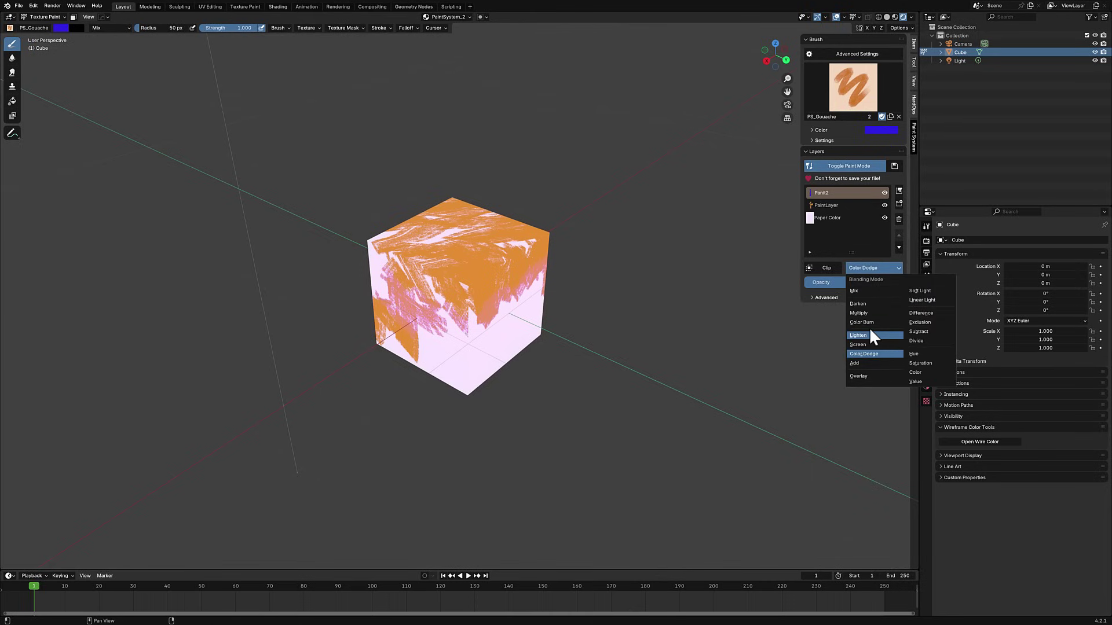
click(859, 290)
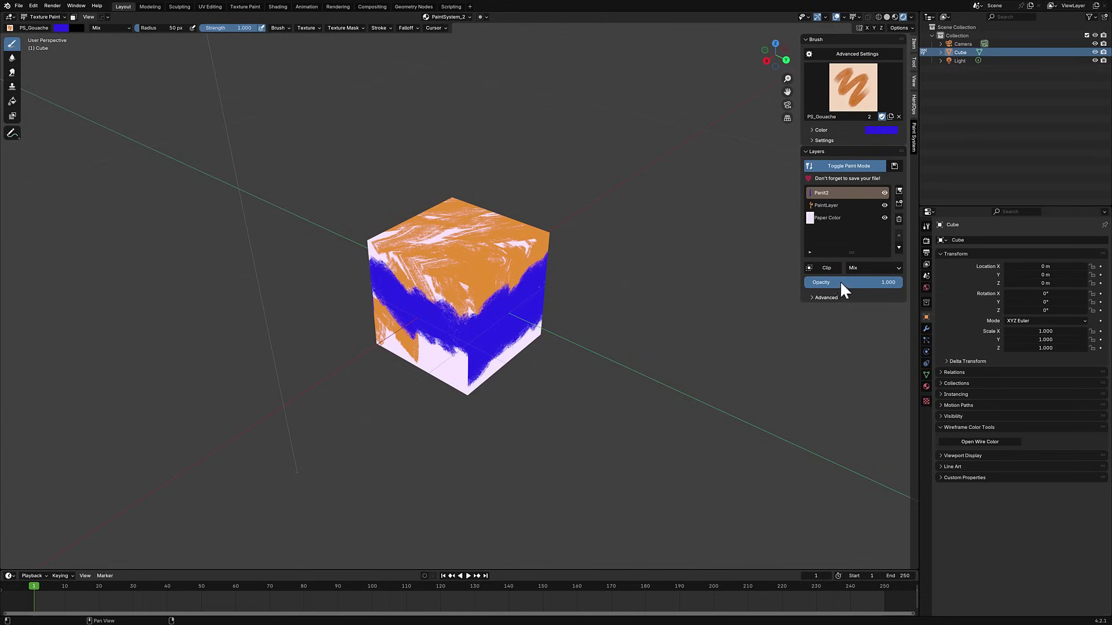
click(813, 294)
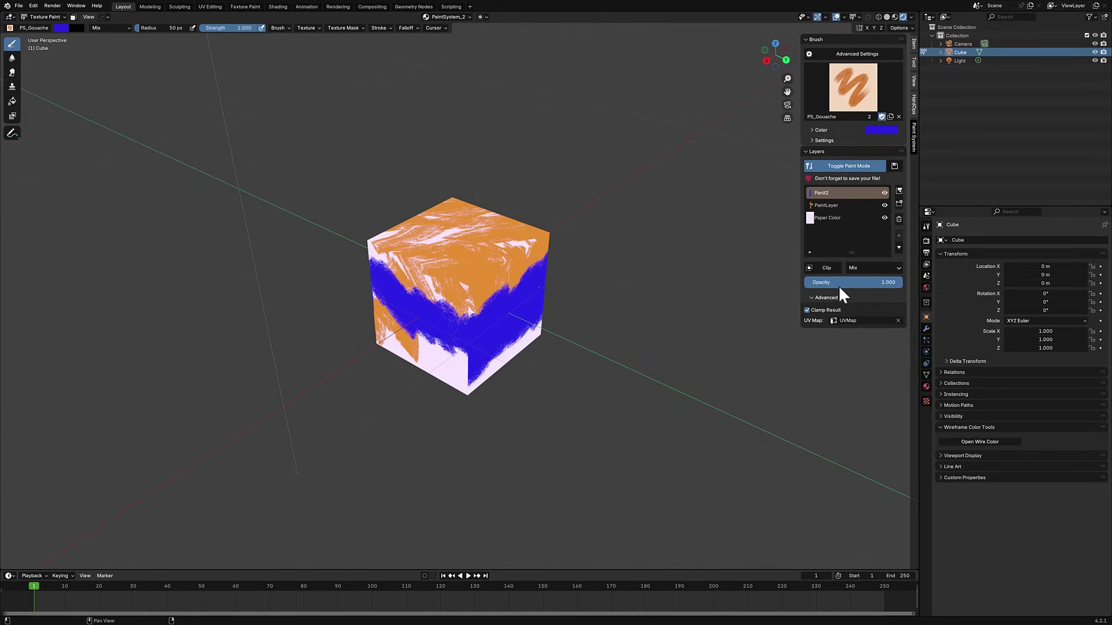
- Set the brush blend to Erase Alpha and erase most of the blue band from the front
click(124, 27)
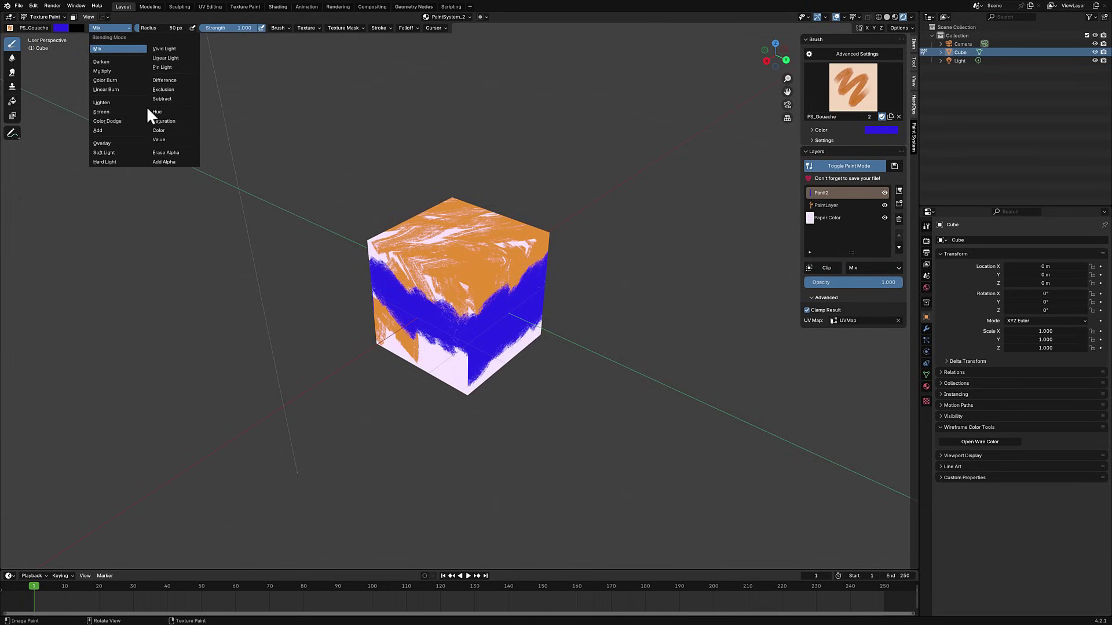
click(162, 158)
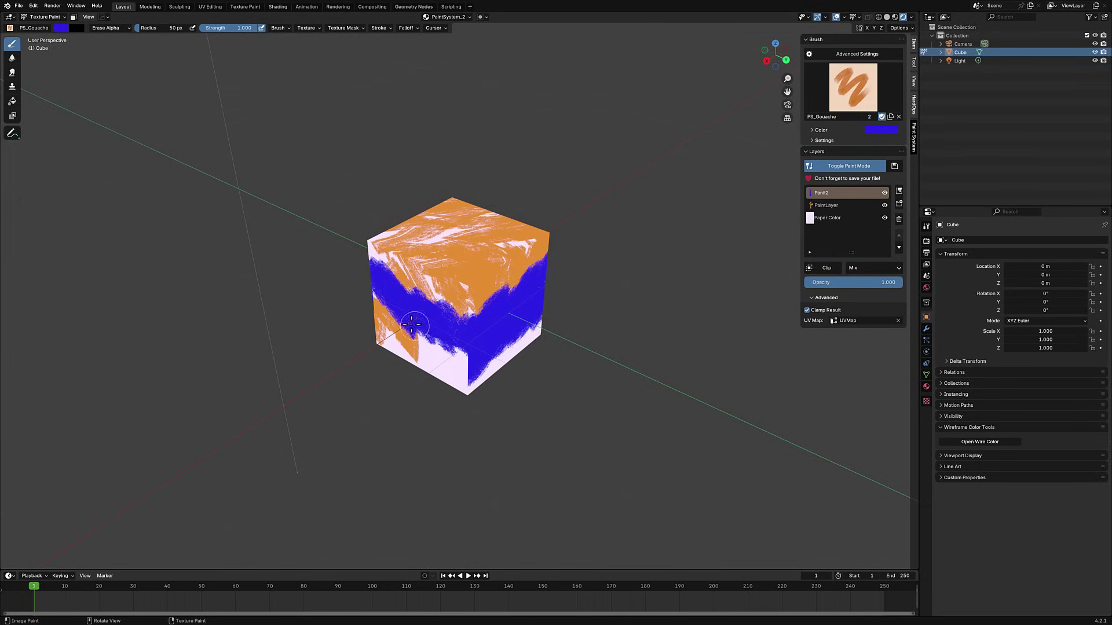
mouse_move(414, 327)
mouse_down()
mouse_move(476, 358)
mouse_move(442, 348)
mouse_move(543, 336)
mouse_move(489, 376)
mouse_move(474, 377)
mouse_move(495, 254)
mouse_move(498, 303)
mouse_move(535, 325)
mouse_move(552, 300)
mouse_up()
mouse_move(401, 281)
mouse_down()
mouse_move(387, 298)
mouse_move(412, 310)
mouse_up()
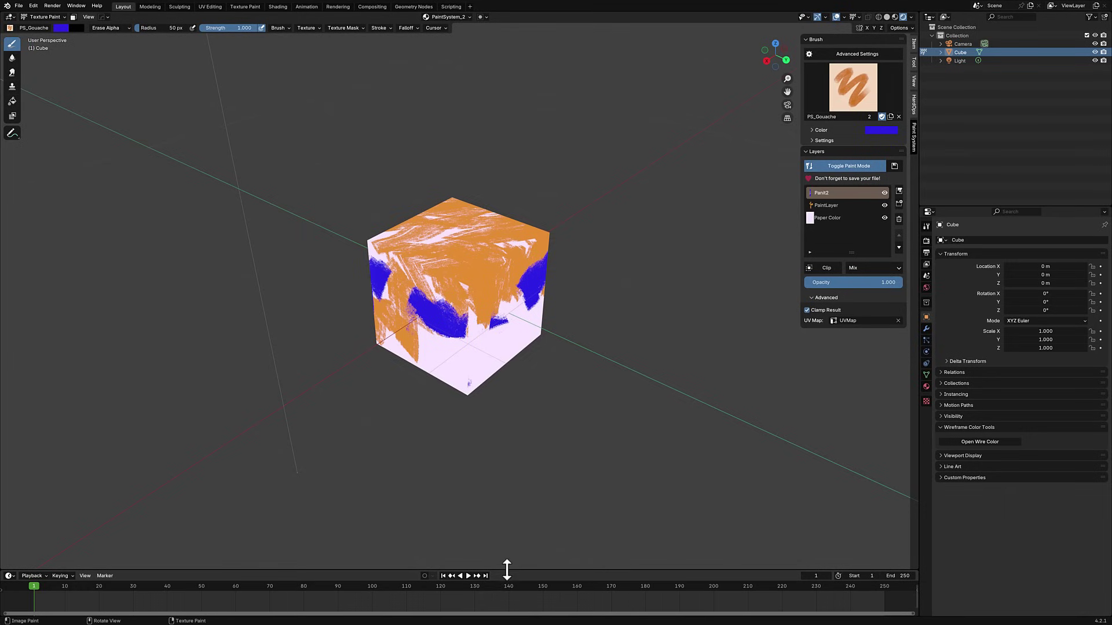
- Enlarge the lower timeline area and turn it into a Shader Editor showing the cube's material nodes
drag(506, 570, 551, 334)
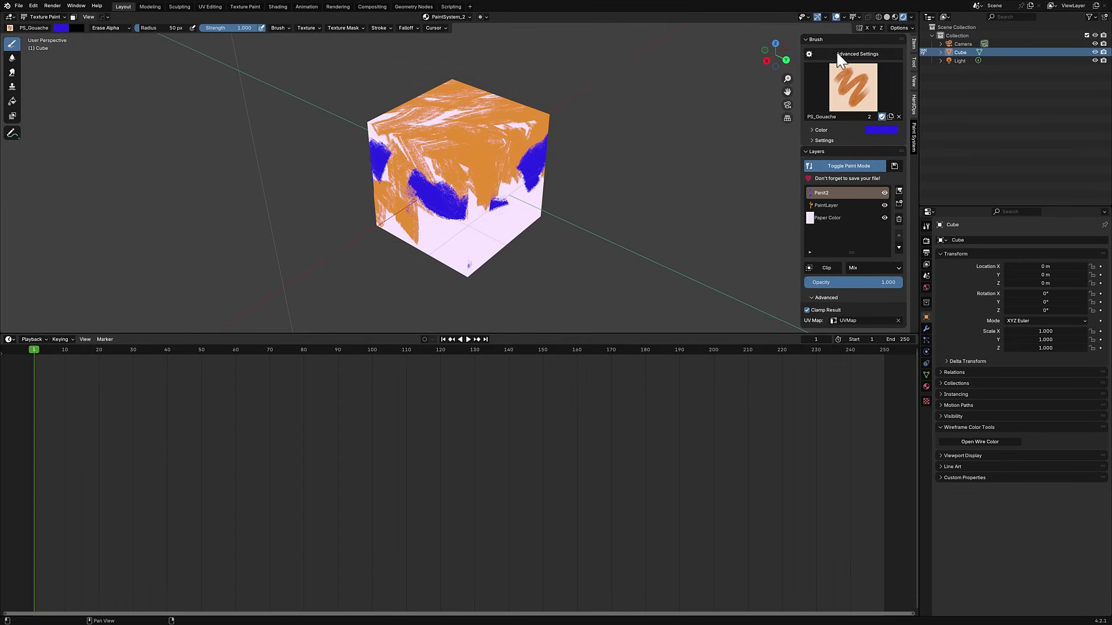
click(809, 54)
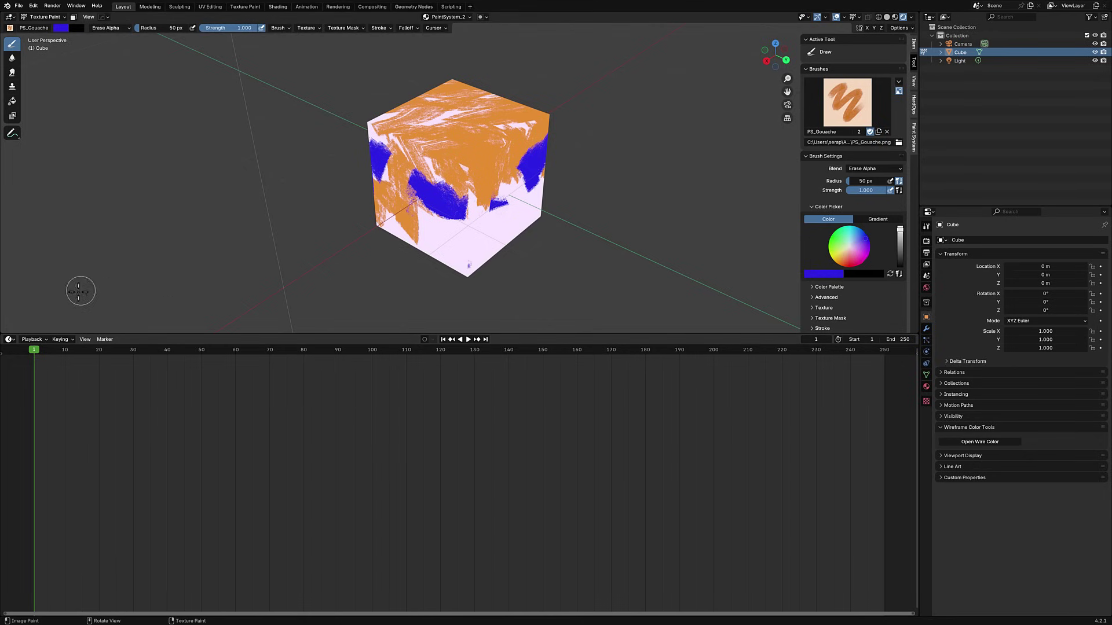
click(10, 340)
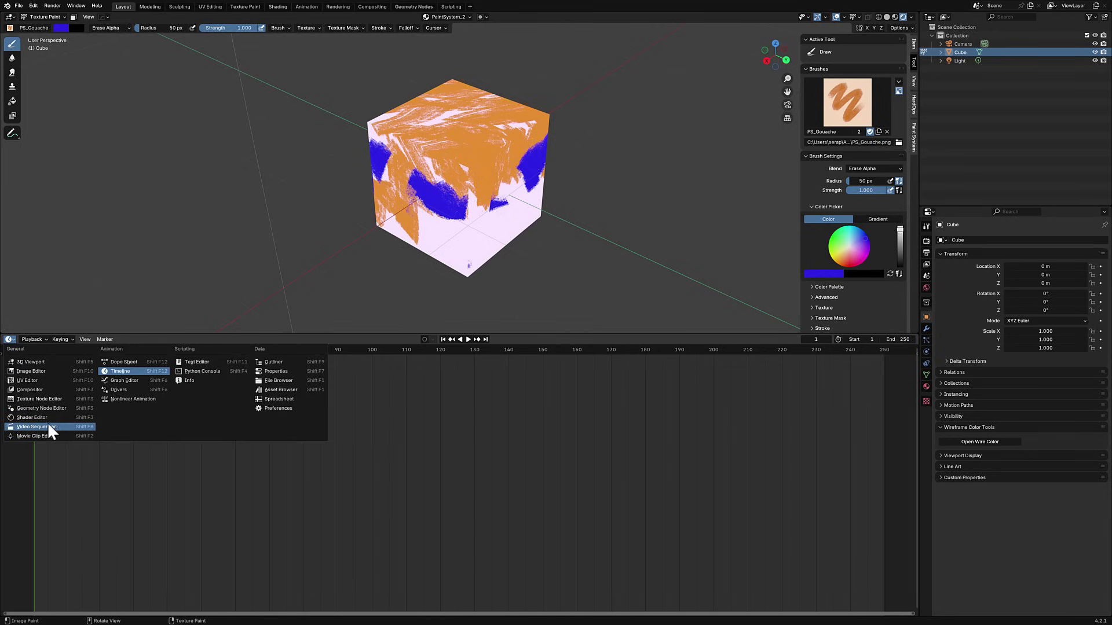
click(36, 416)
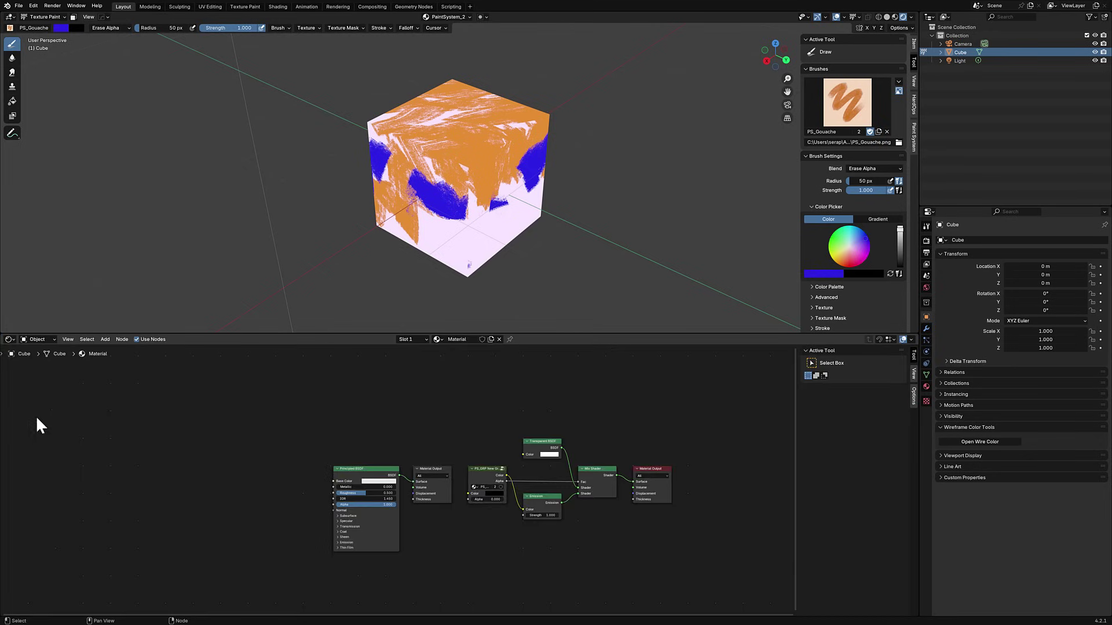
scroll(365, 458, up, 4)
scroll(447, 493, down, 1)
- Pan to the Mix Shader, reposition the PS_GRP node, and orbit the cube to its blue side
middle_drag(489, 514, 285, 485)
middle_drag(541, 465, 366, 466)
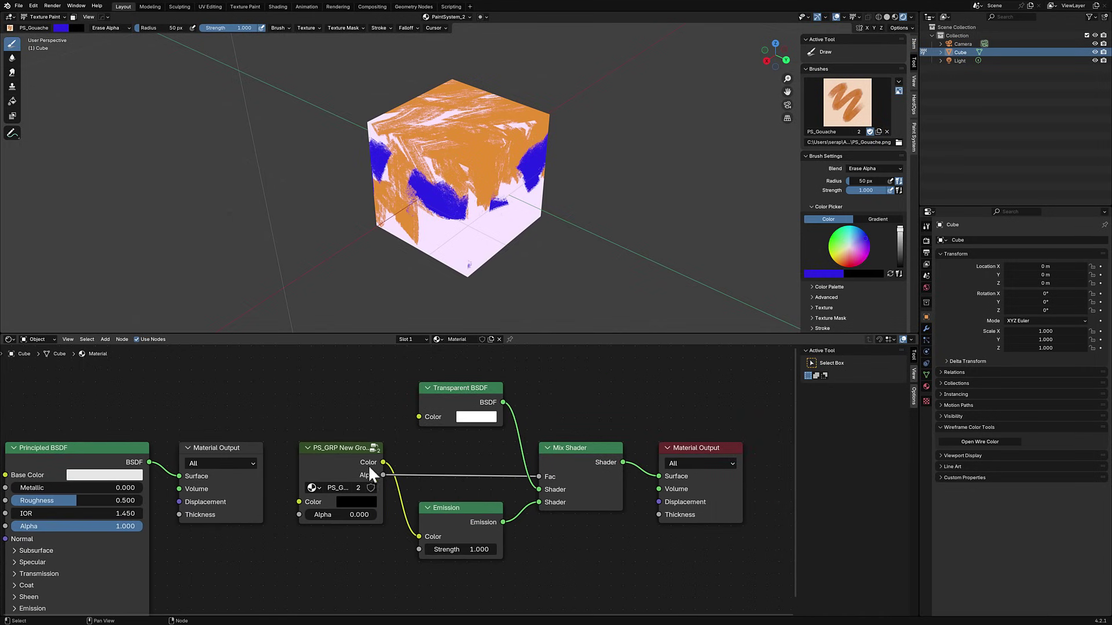
drag(337, 450, 324, 425)
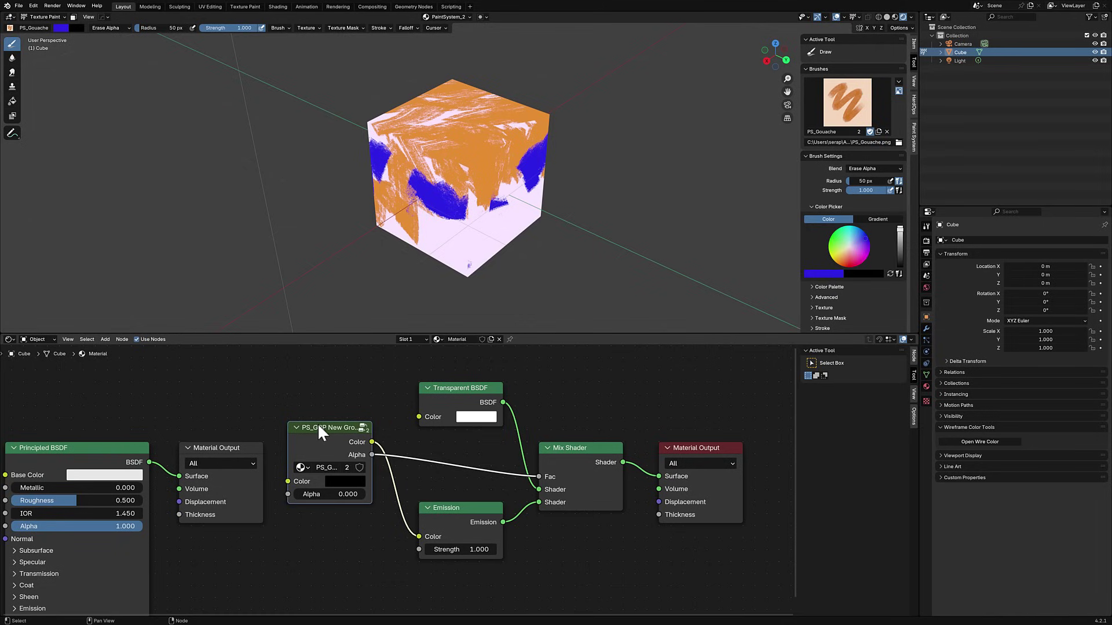
drag(308, 468, 310, 475)
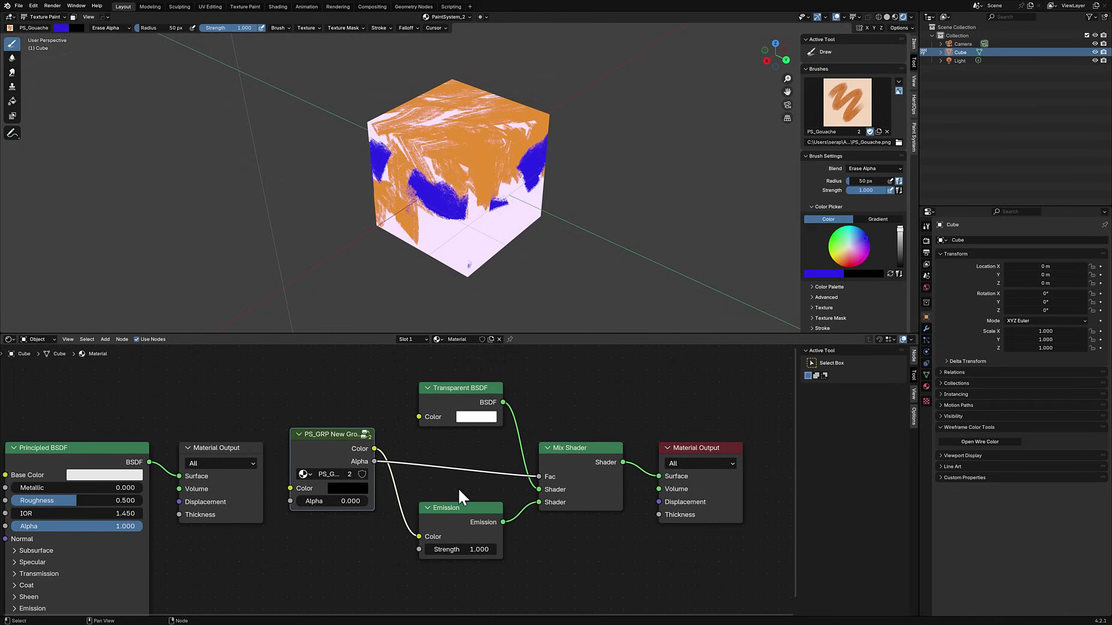
middle_drag(459, 491, 395, 500)
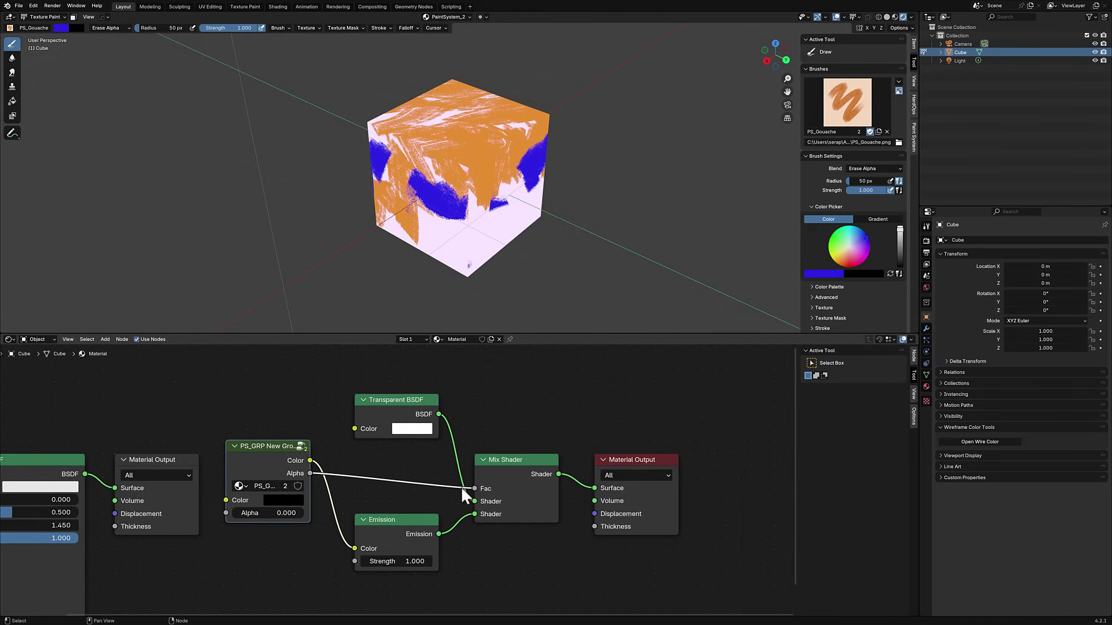
middle_drag(630, 216, 558, 218)
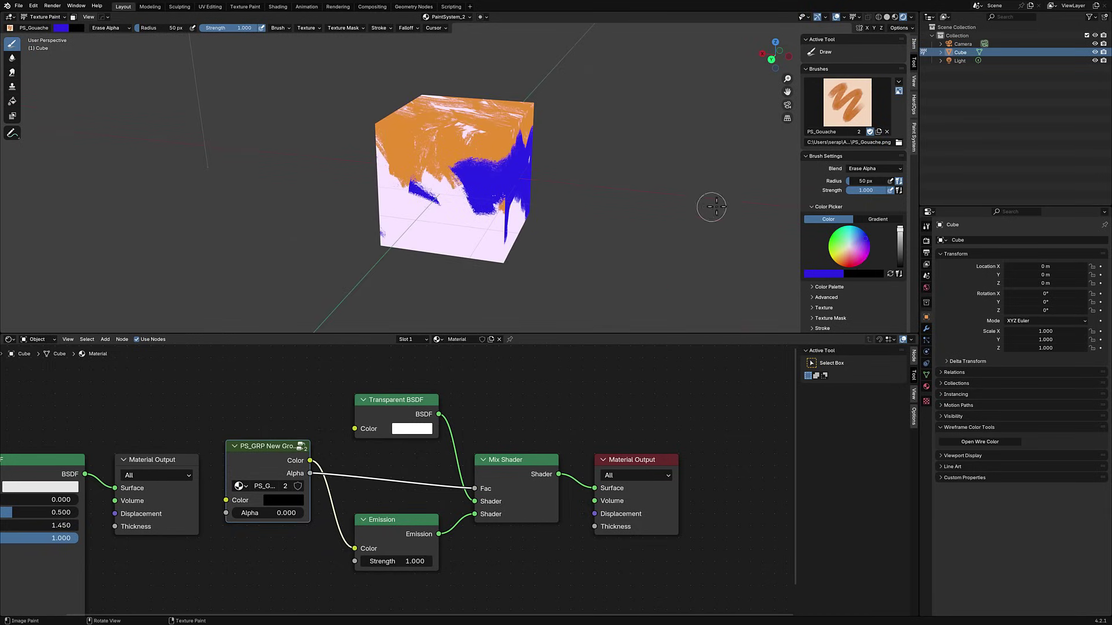
- Turn the lower area into an Image Editor displaying the PaintSystem_1 texture
click(437, 339)
click(8, 340)
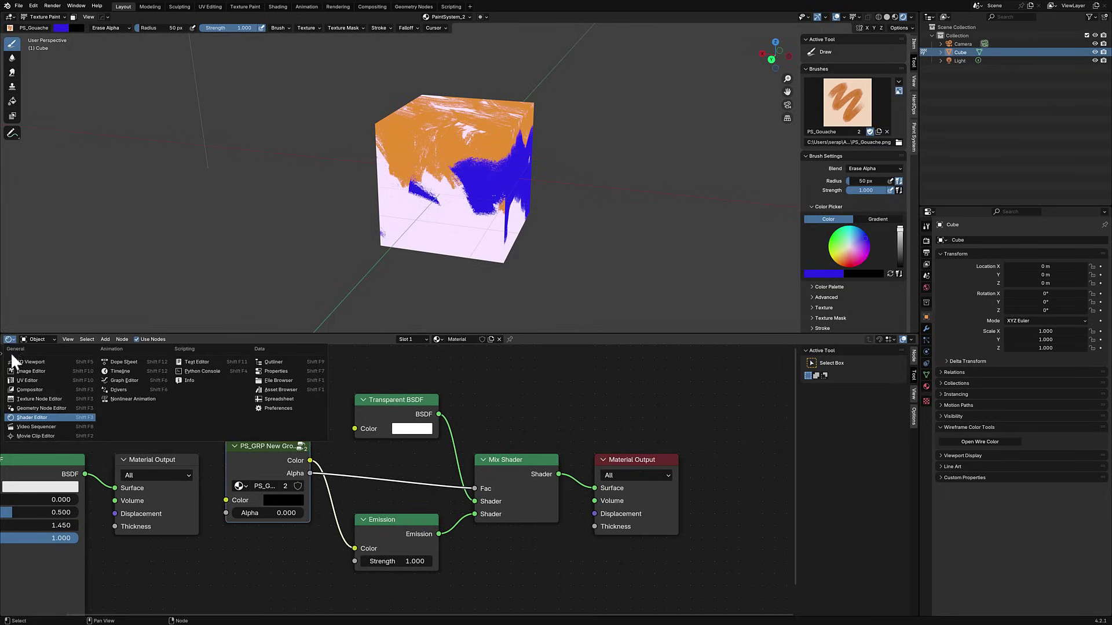
click(26, 370)
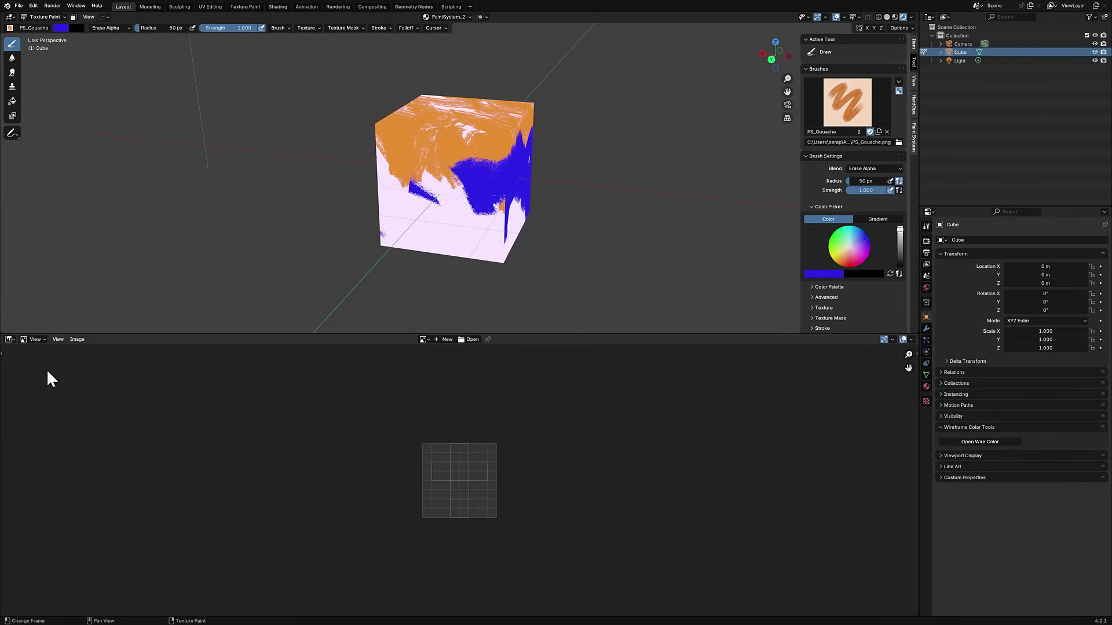
click(424, 341)
click(450, 376)
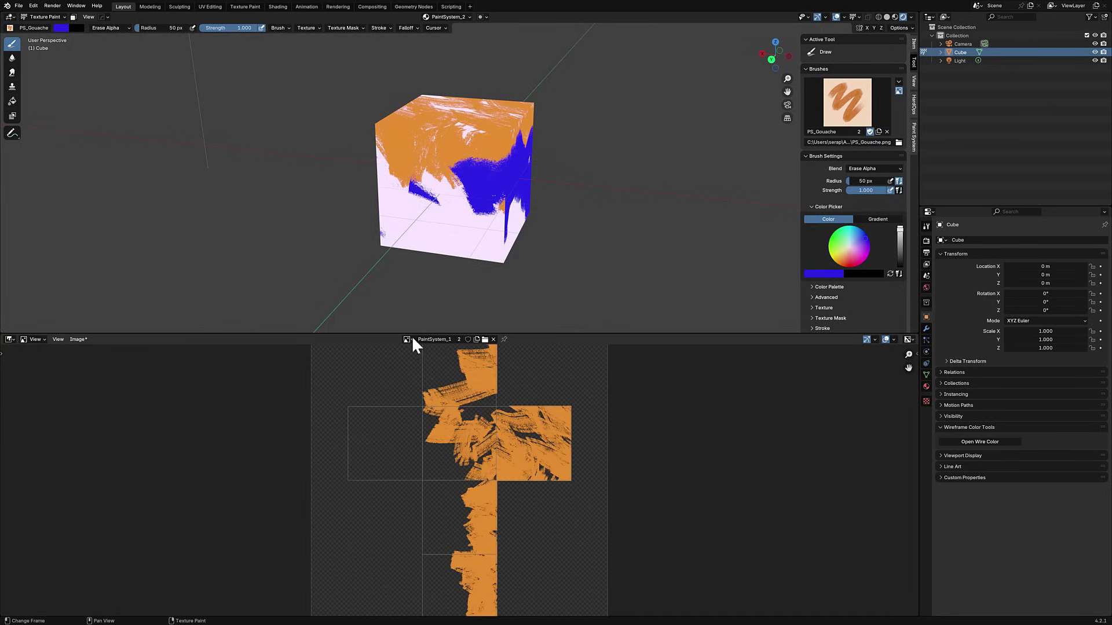
- Display the PaintSystem_2 blue-stroke texture, enlarge the 3D view, and show the Paint System sidebar tab
click(407, 339)
click(446, 388)
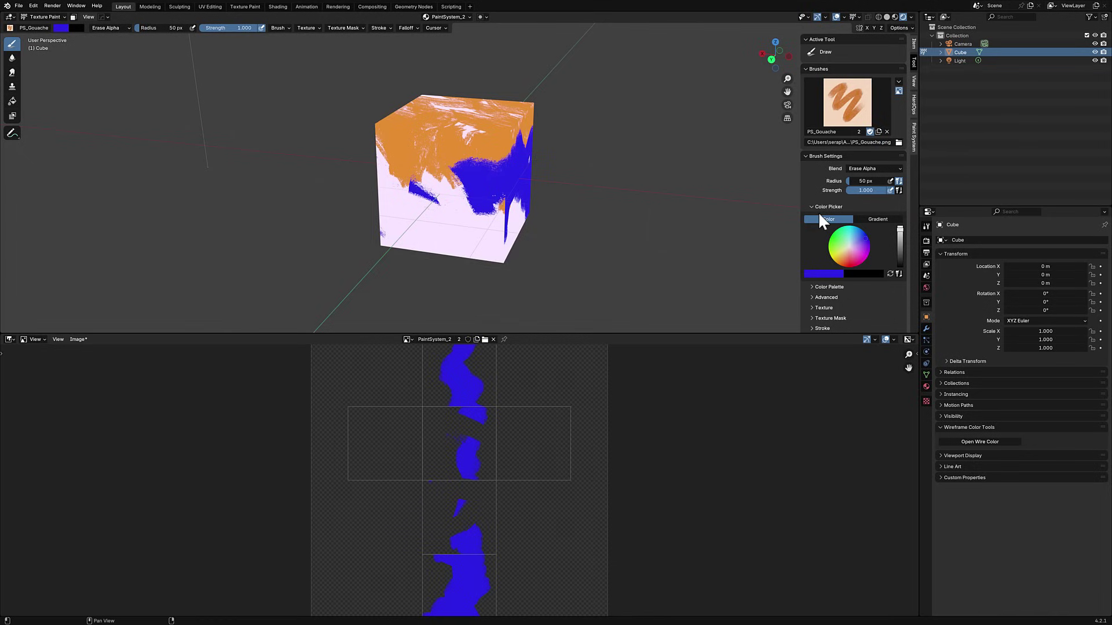
drag(775, 331, 776, 425)
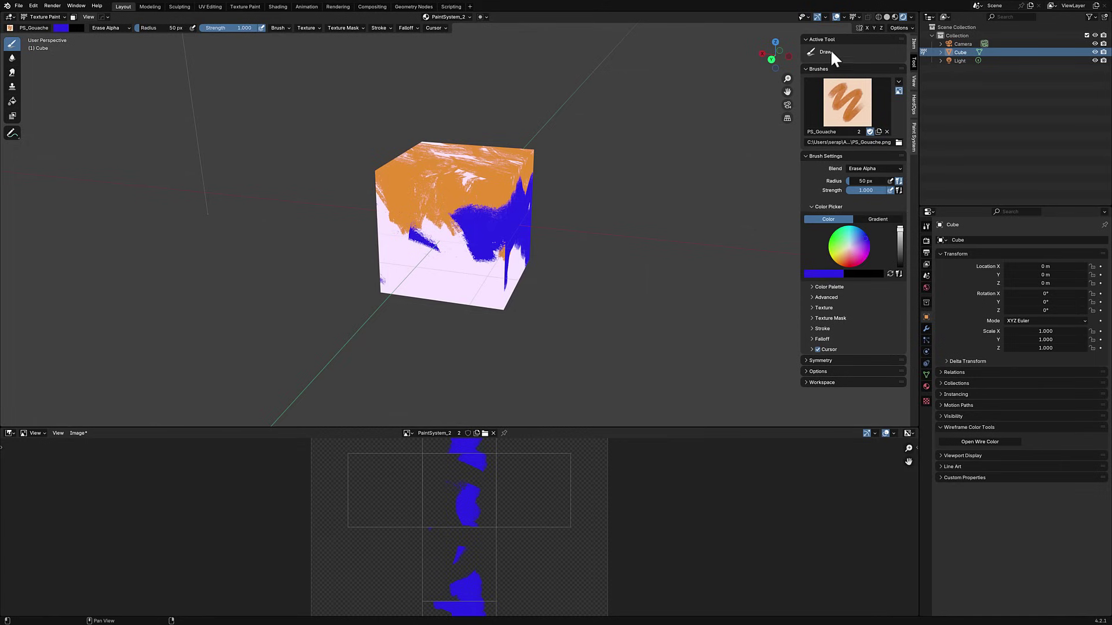
click(915, 138)
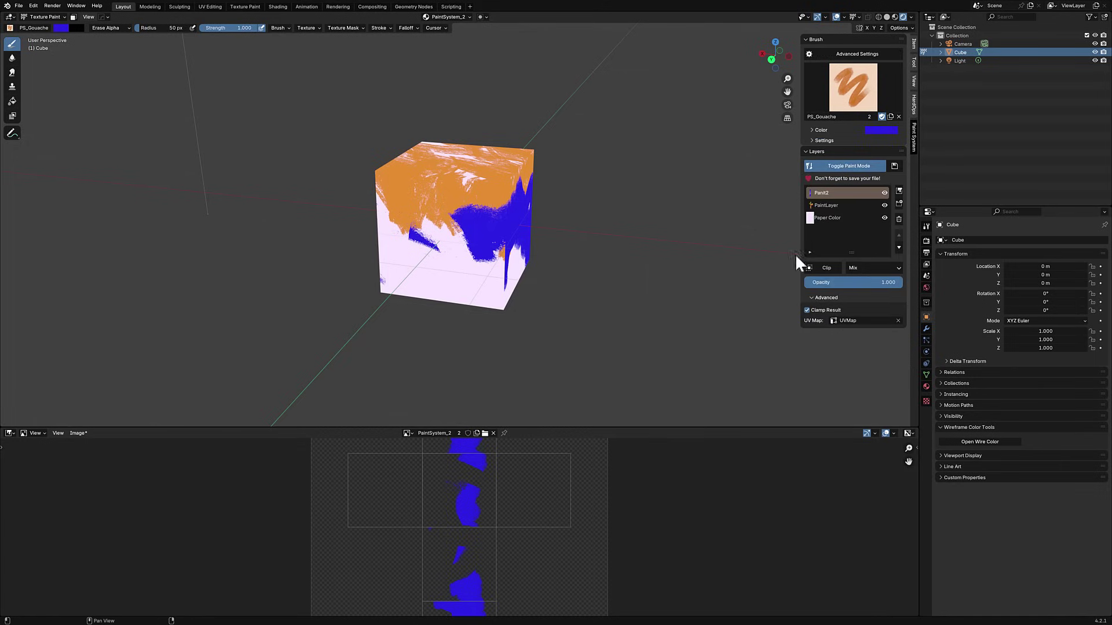
- Add a New Image layer, Image 1, above Paint2 and resume texture painting on it
click(840, 165)
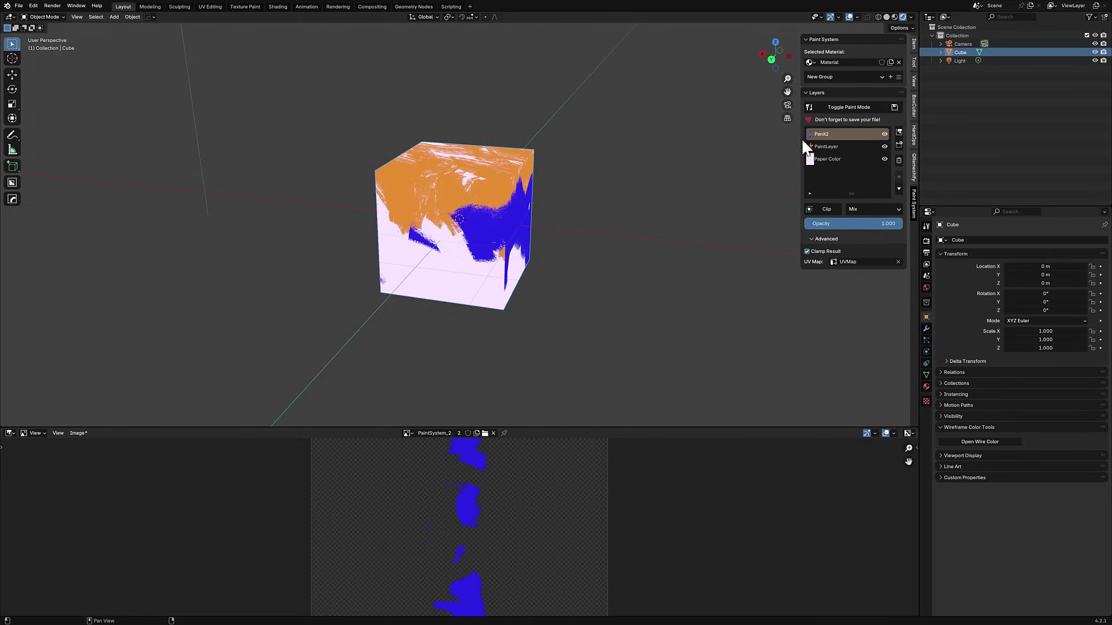
click(900, 131)
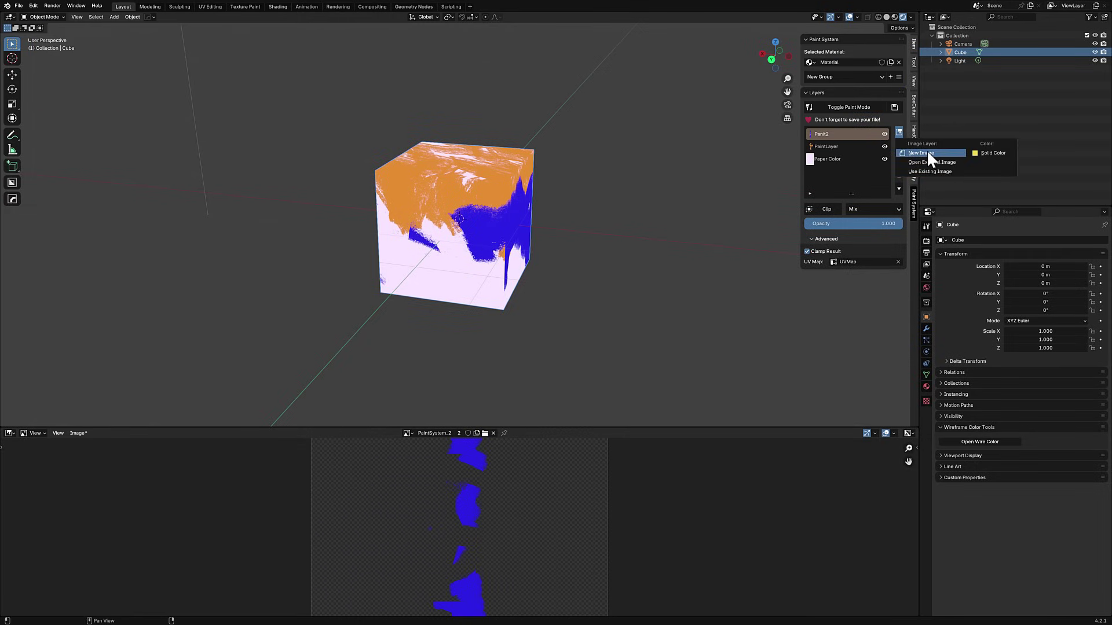
click(926, 150)
click(914, 182)
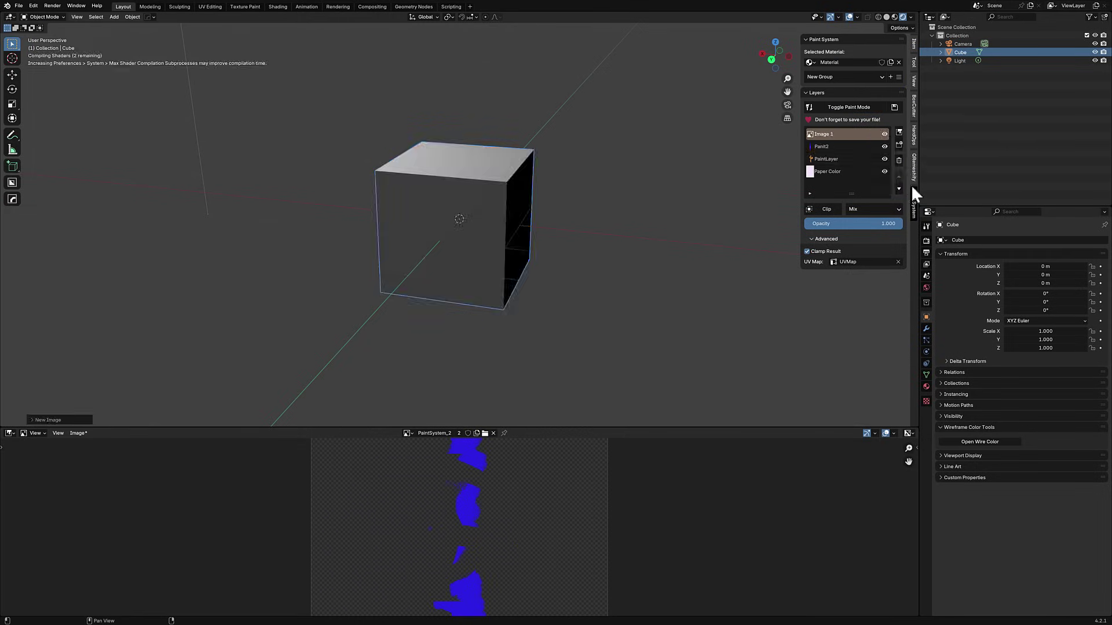
click(824, 149)
click(825, 135)
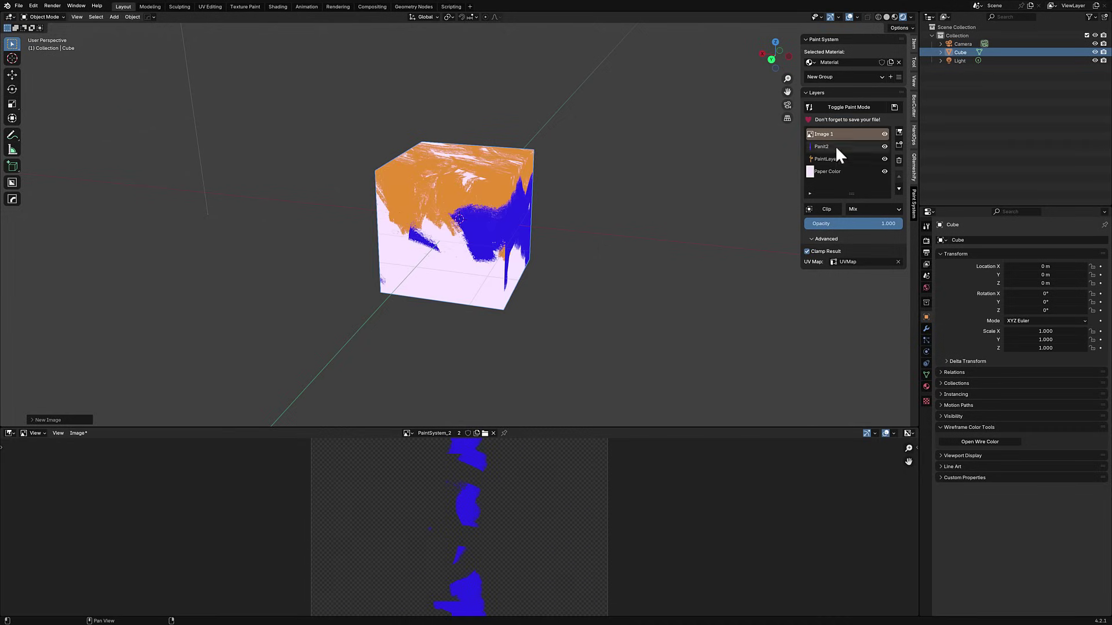
click(853, 106)
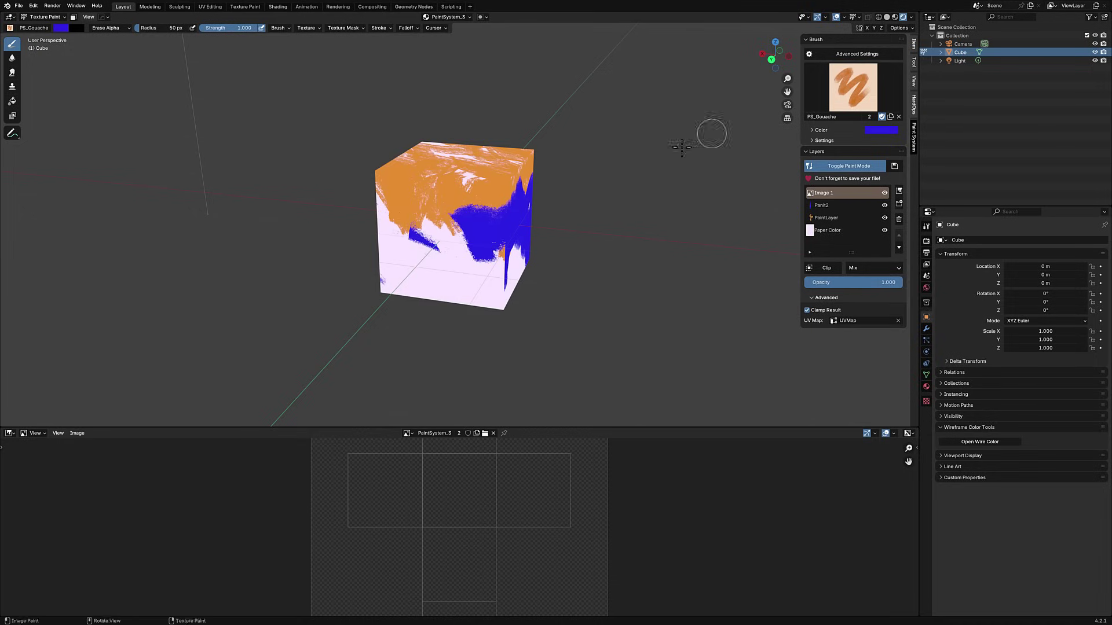
- Paint green strokes across the cube's front faces using Mix brush blending
click(881, 129)
click(886, 156)
middle_drag(511, 181, 506, 191)
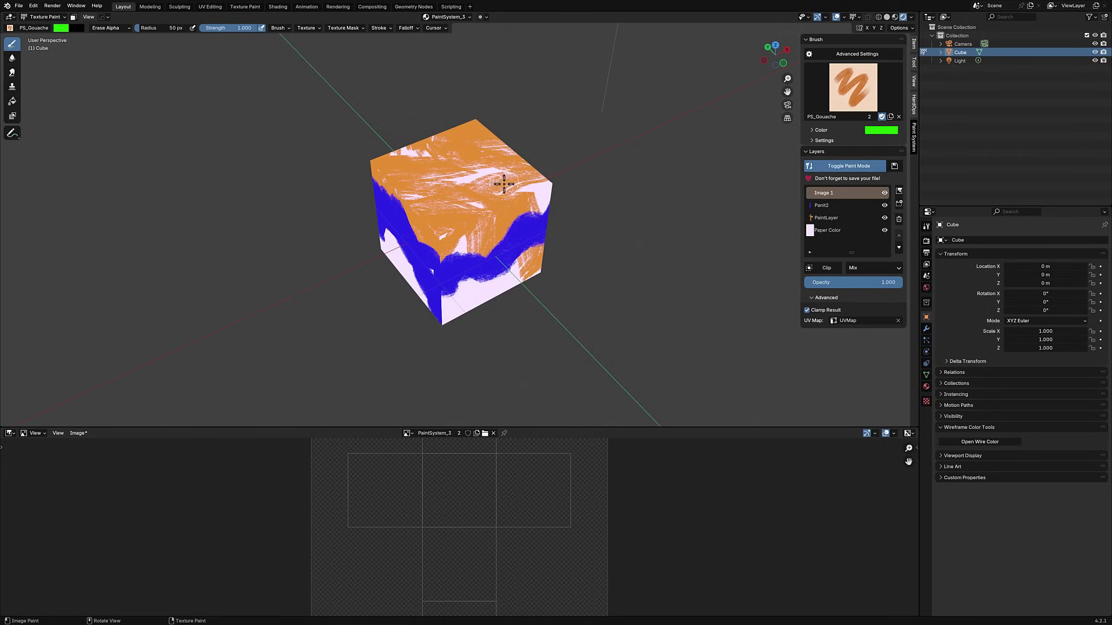
click(112, 28)
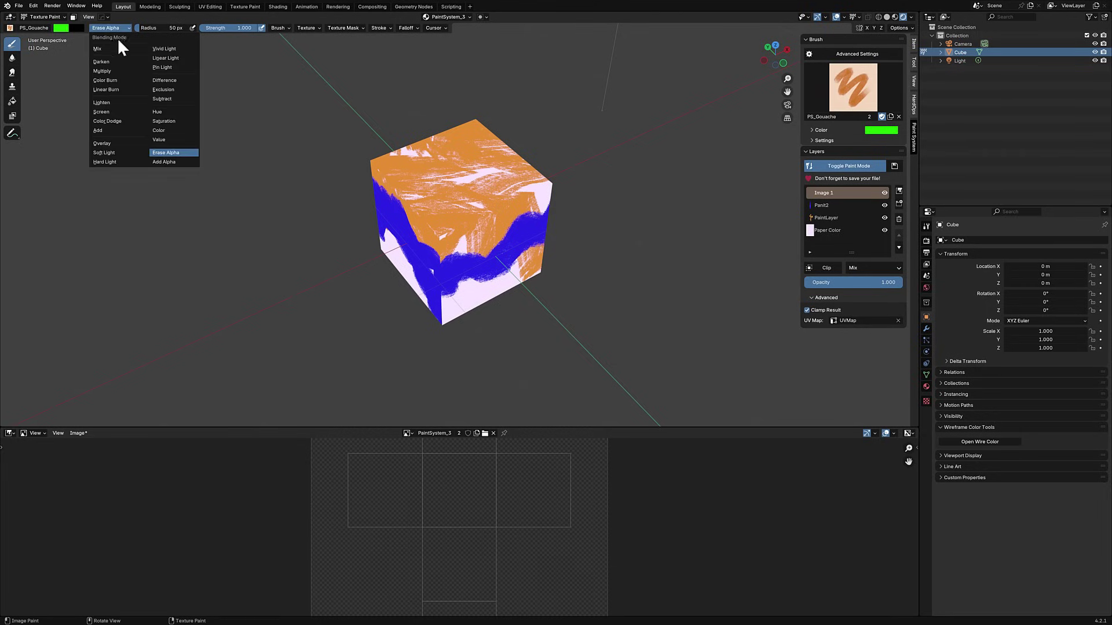
click(118, 46)
mouse_move(442, 209)
mouse_down()
mouse_move(504, 233)
mouse_move(519, 220)
mouse_move(433, 272)
mouse_move(497, 285)
mouse_move(482, 296)
mouse_move(400, 275)
mouse_move(371, 221)
mouse_move(424, 304)
mouse_move(476, 279)
mouse_move(544, 269)
mouse_move(579, 279)
mouse_up()
- Set Image 1's blending mode to Subtract and move it down two places above Paper Color
click(892, 268)
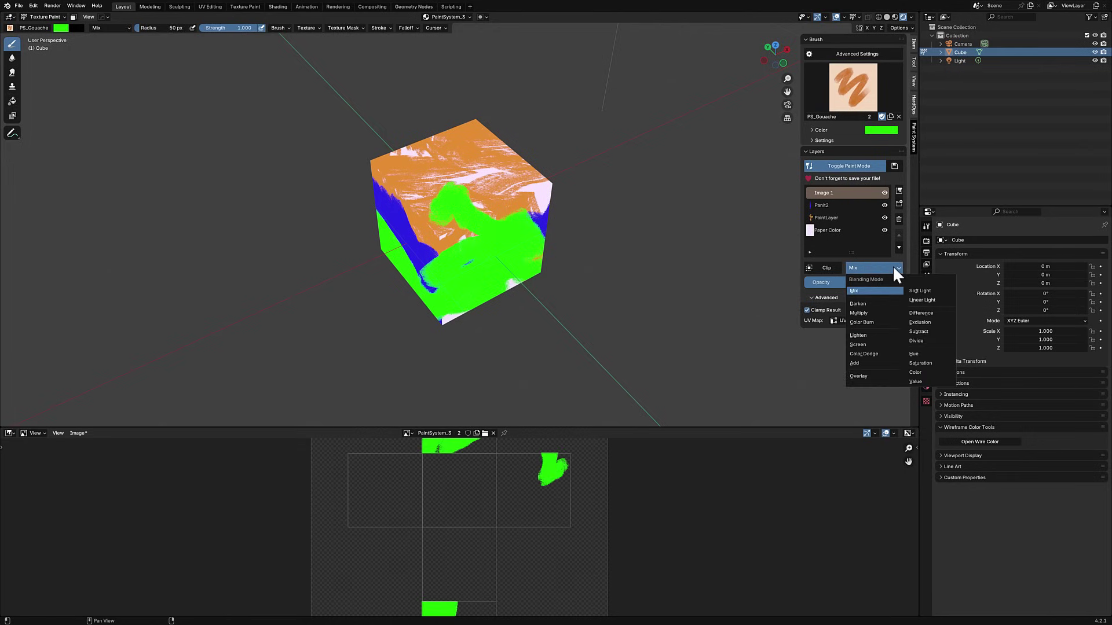
click(907, 331)
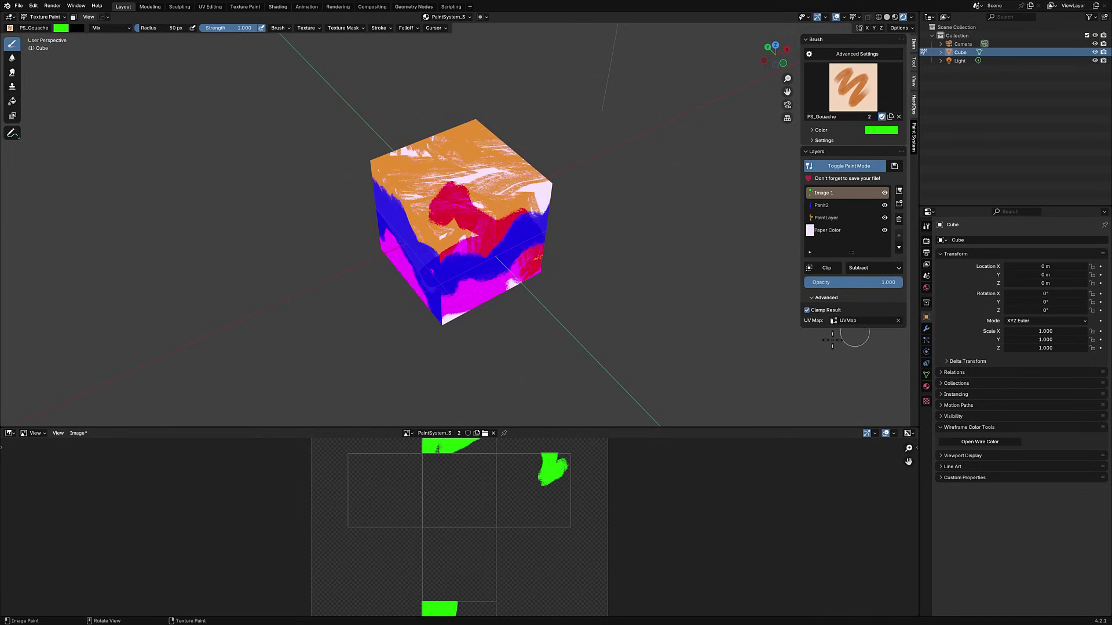
click(898, 246)
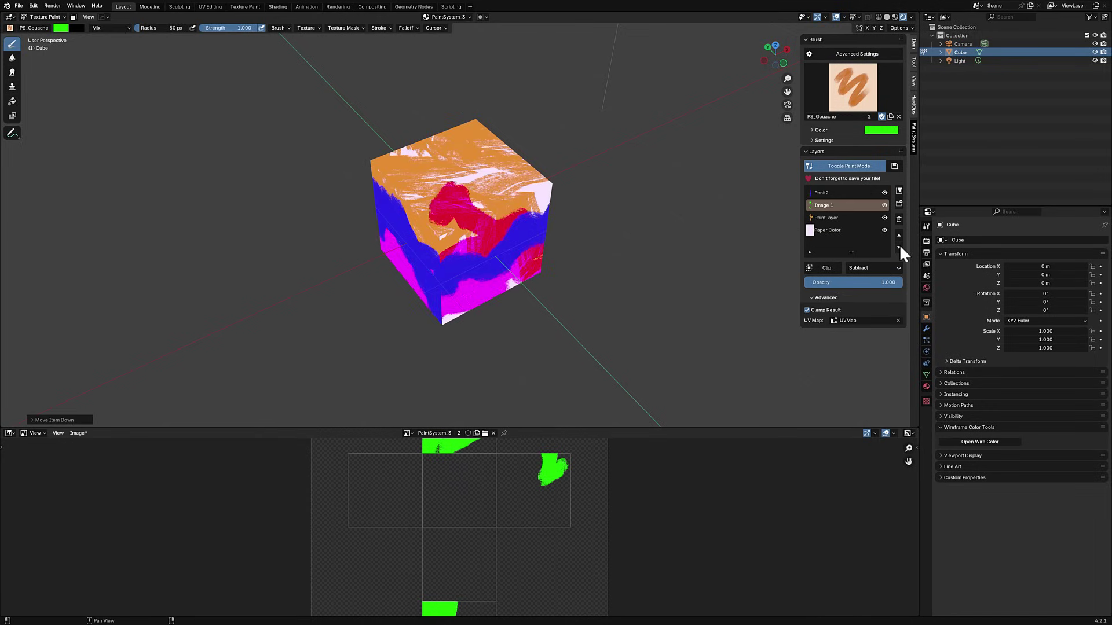
click(899, 246)
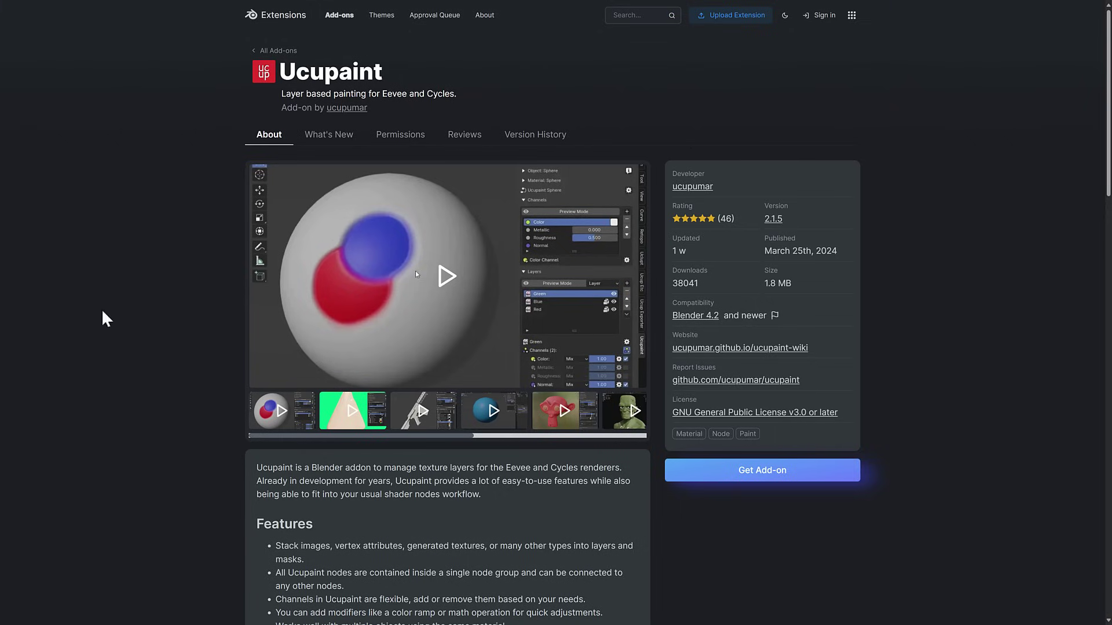
- Scroll through the Ucupaint page's description and Features list
scroll(394, 359, down, 4)
scroll(395, 359, down, 2)
scroll(394, 360, up, 6)
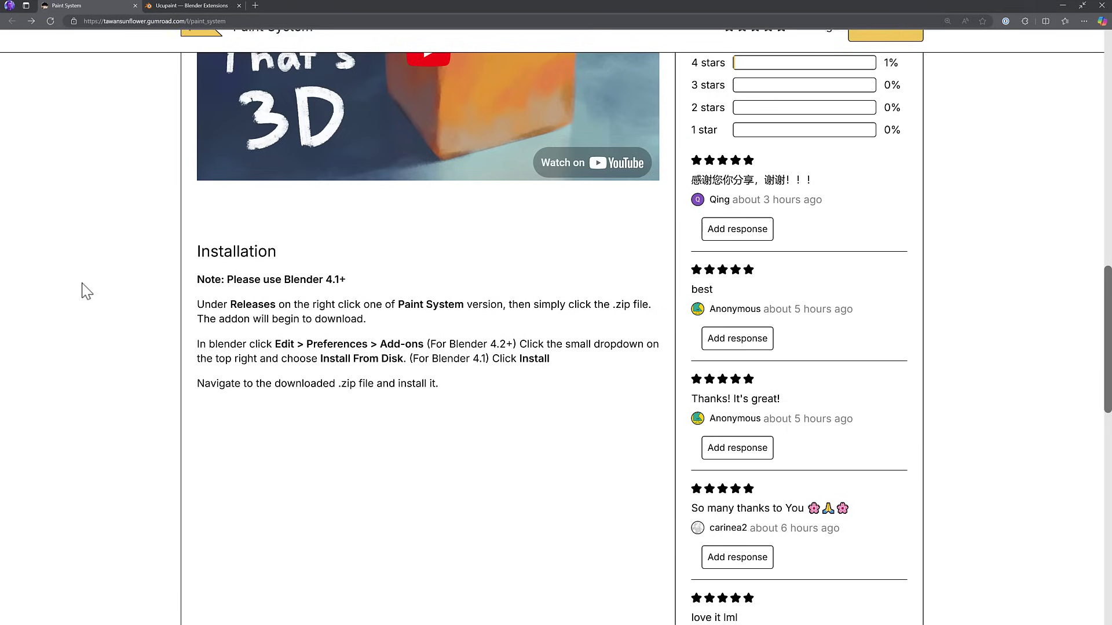
- Make the browser fullscreen and scroll the Gumroad Paint System page to its description, video and ratings
scroll(87, 291, up, 6)
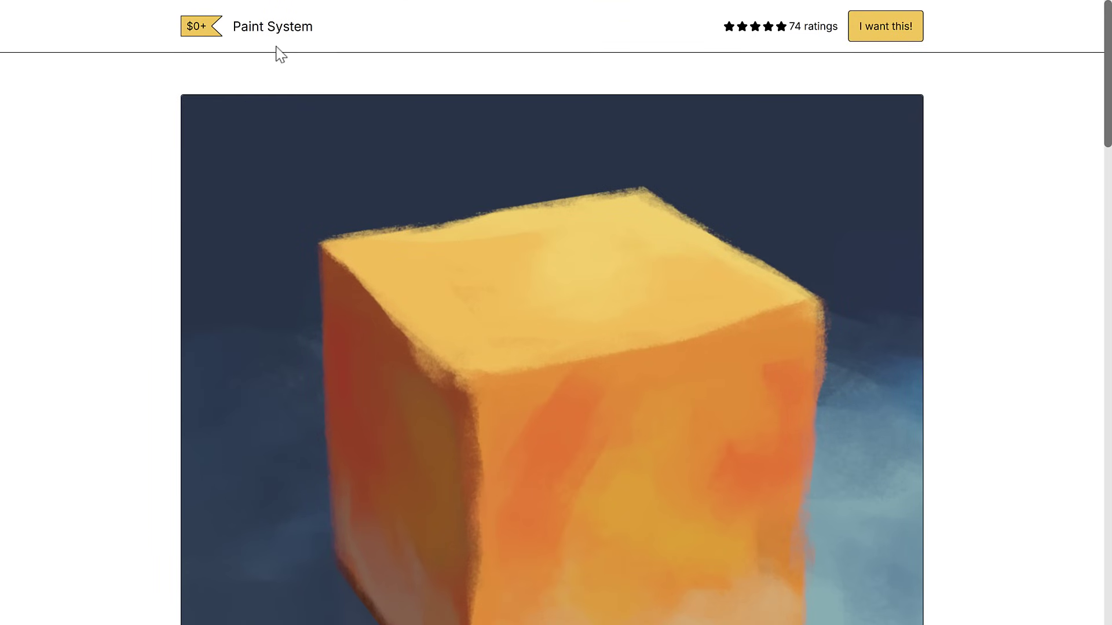
scroll(582, 301, down, 3)
scroll(583, 297, down, 10)
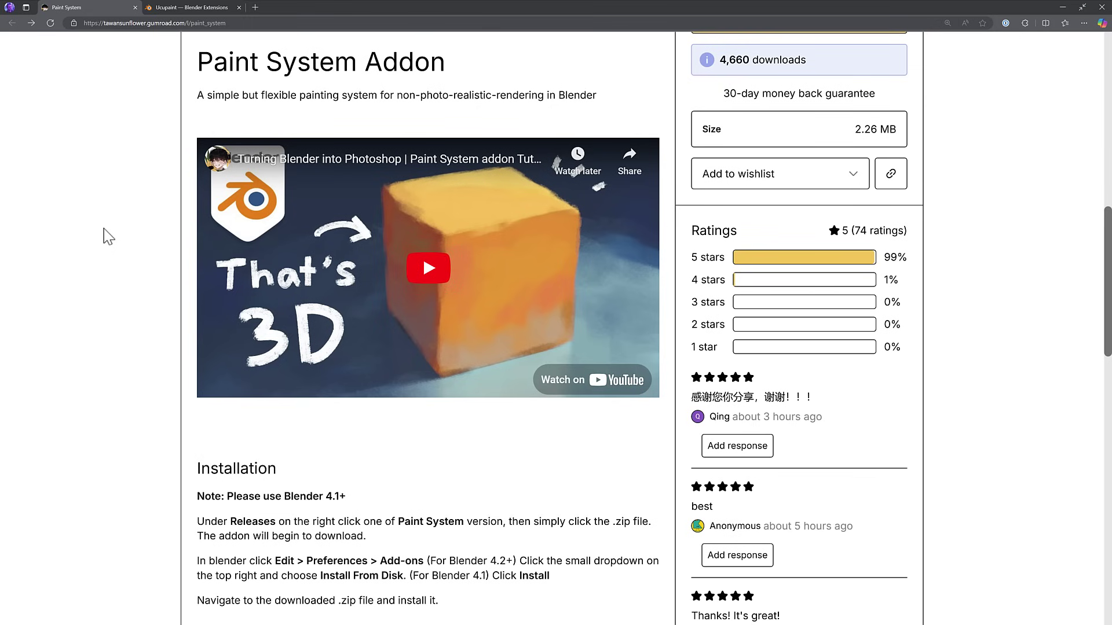
key(F11)
scroll(371, 110, up, 1)
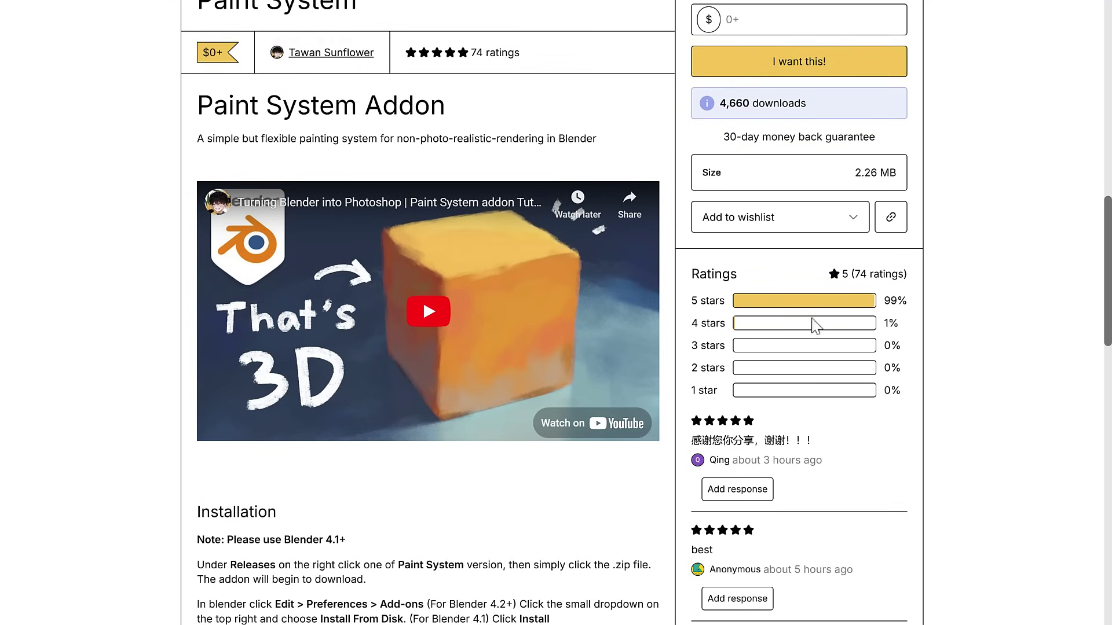
scroll(819, 333, down, 2)
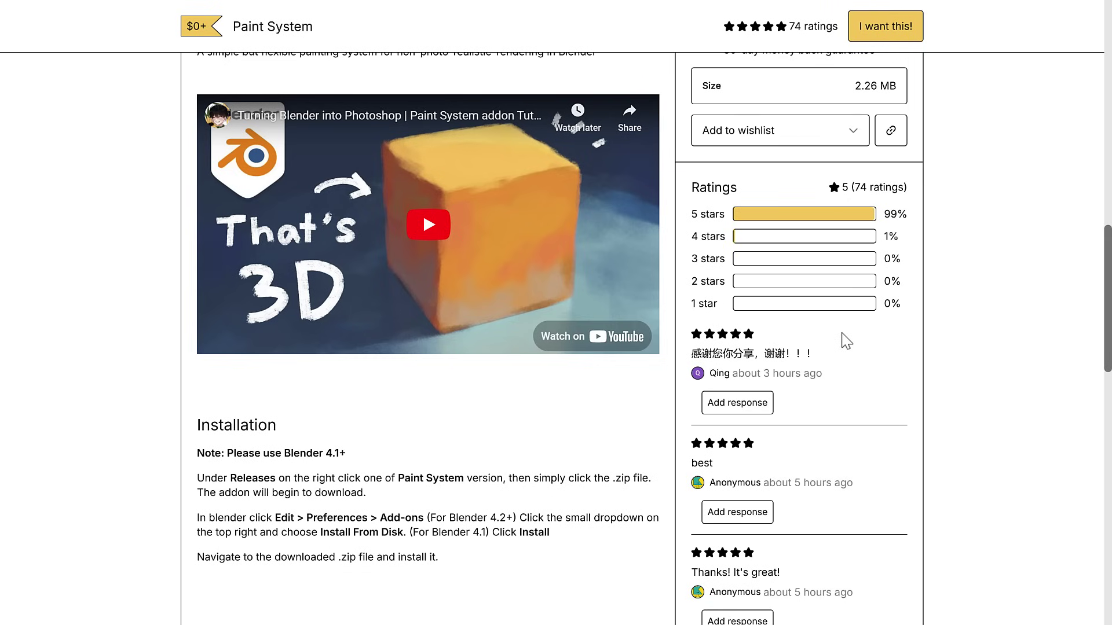
scroll(549, 472, up, 3)
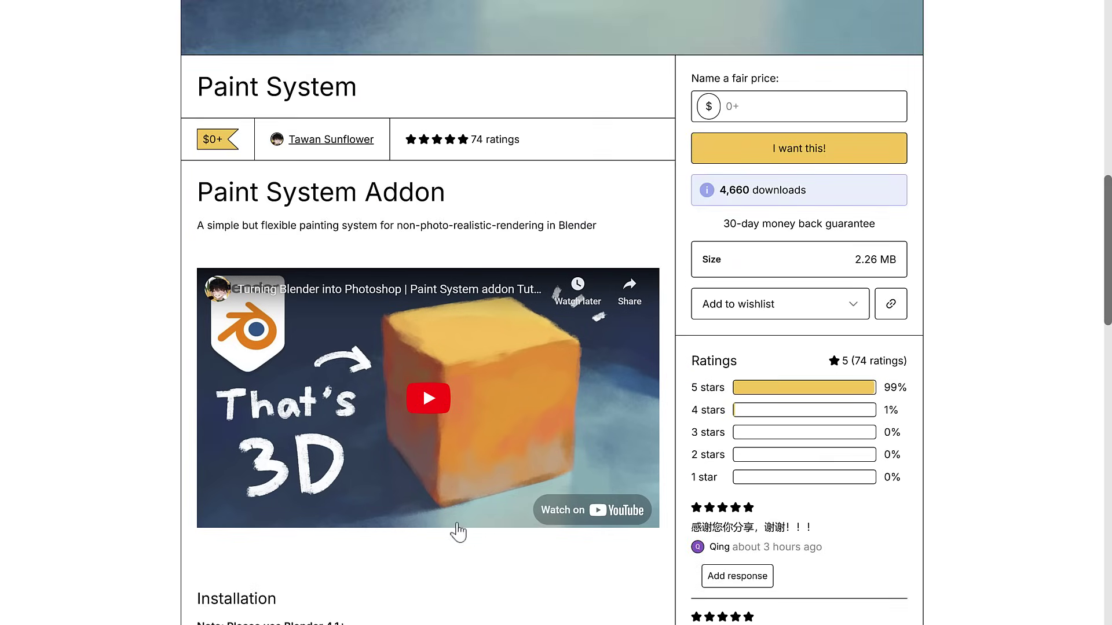
- Play the Paint System tutorial video, seek to about 3:08, and pause it
click(428, 403)
click(470, 501)
drag(490, 507, 533, 501)
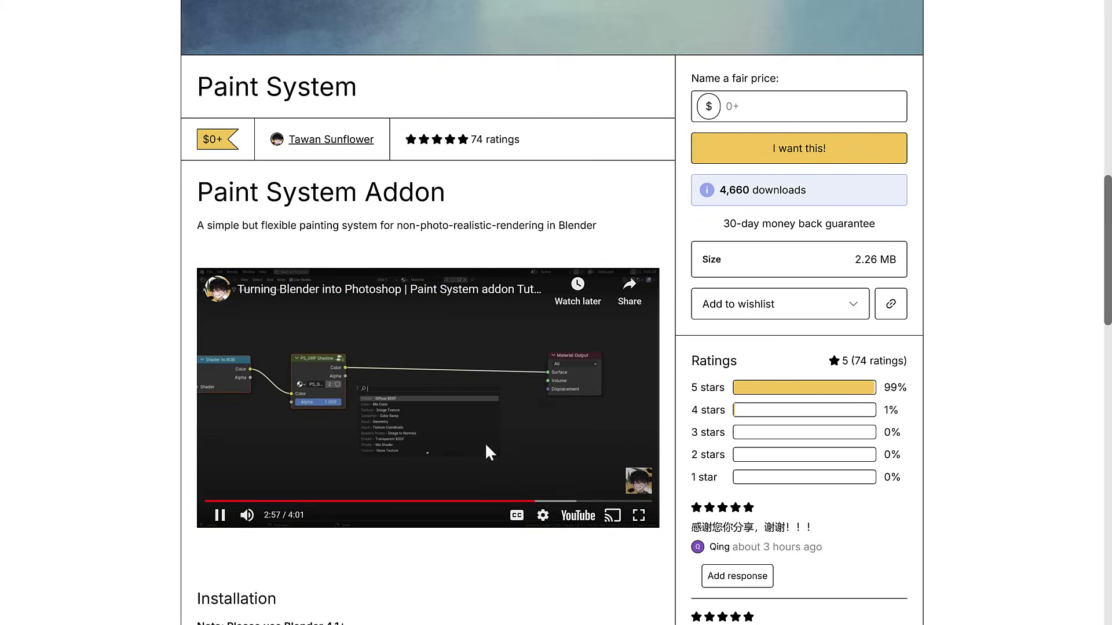
click(555, 501)
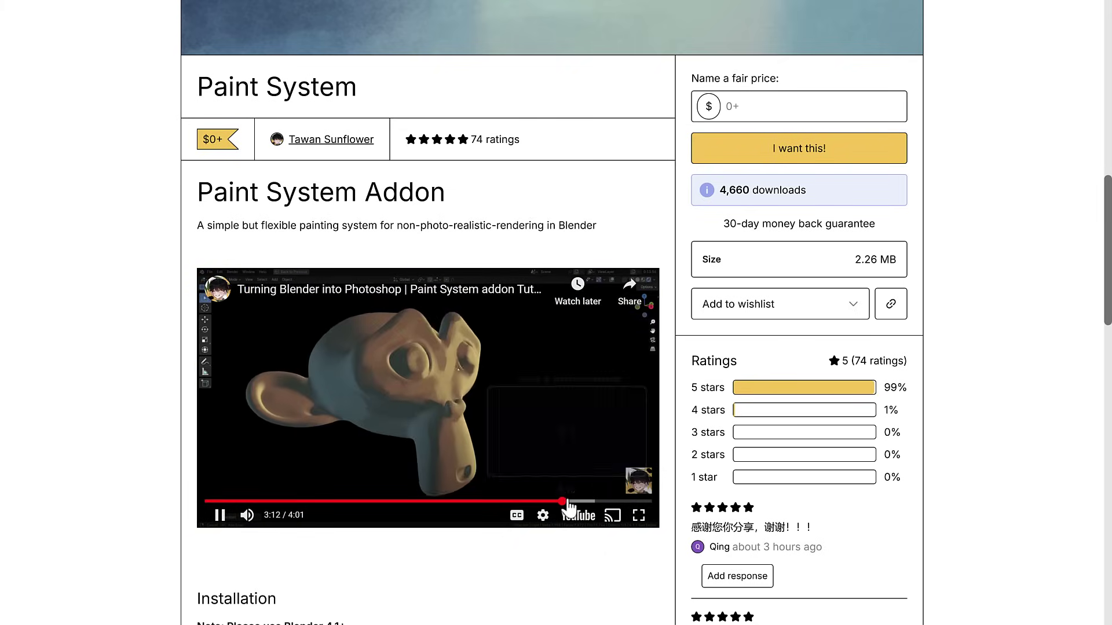
click(544, 501)
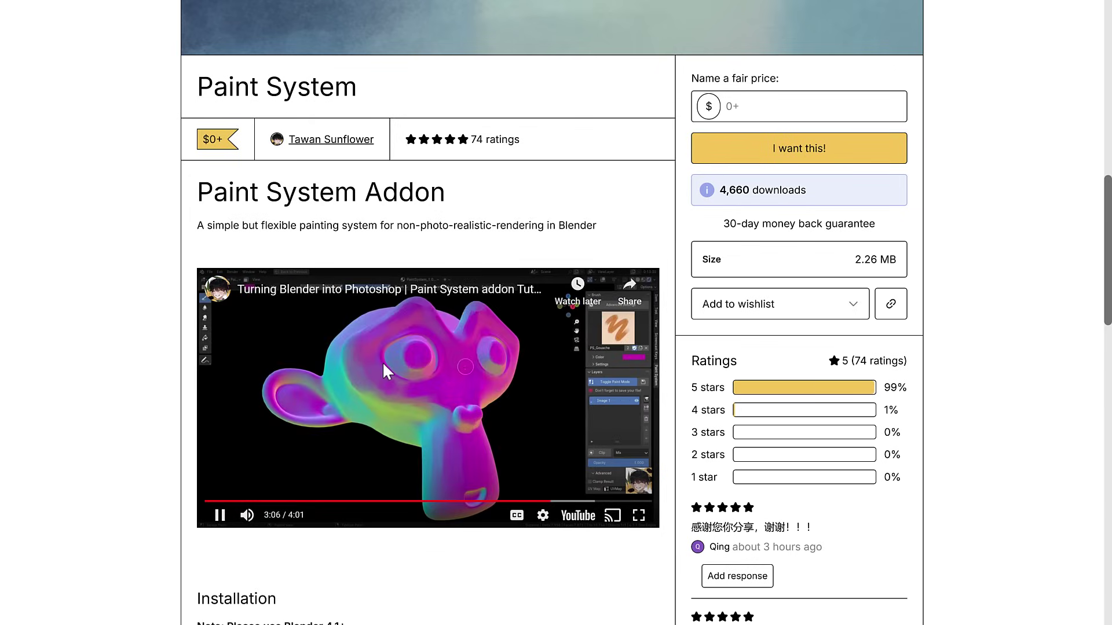
click(220, 515)
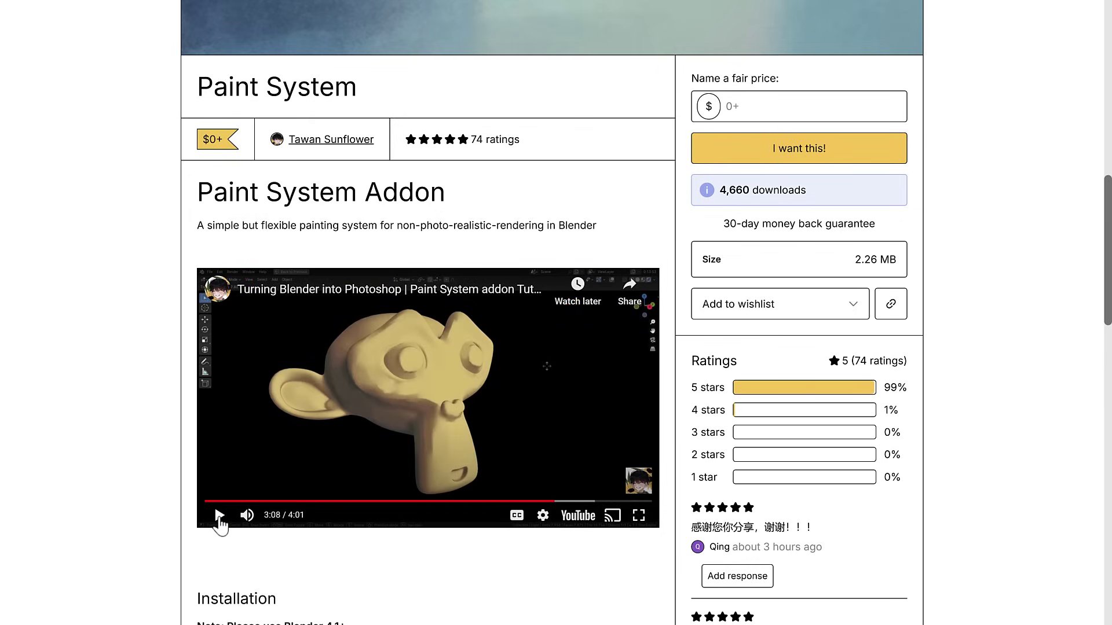